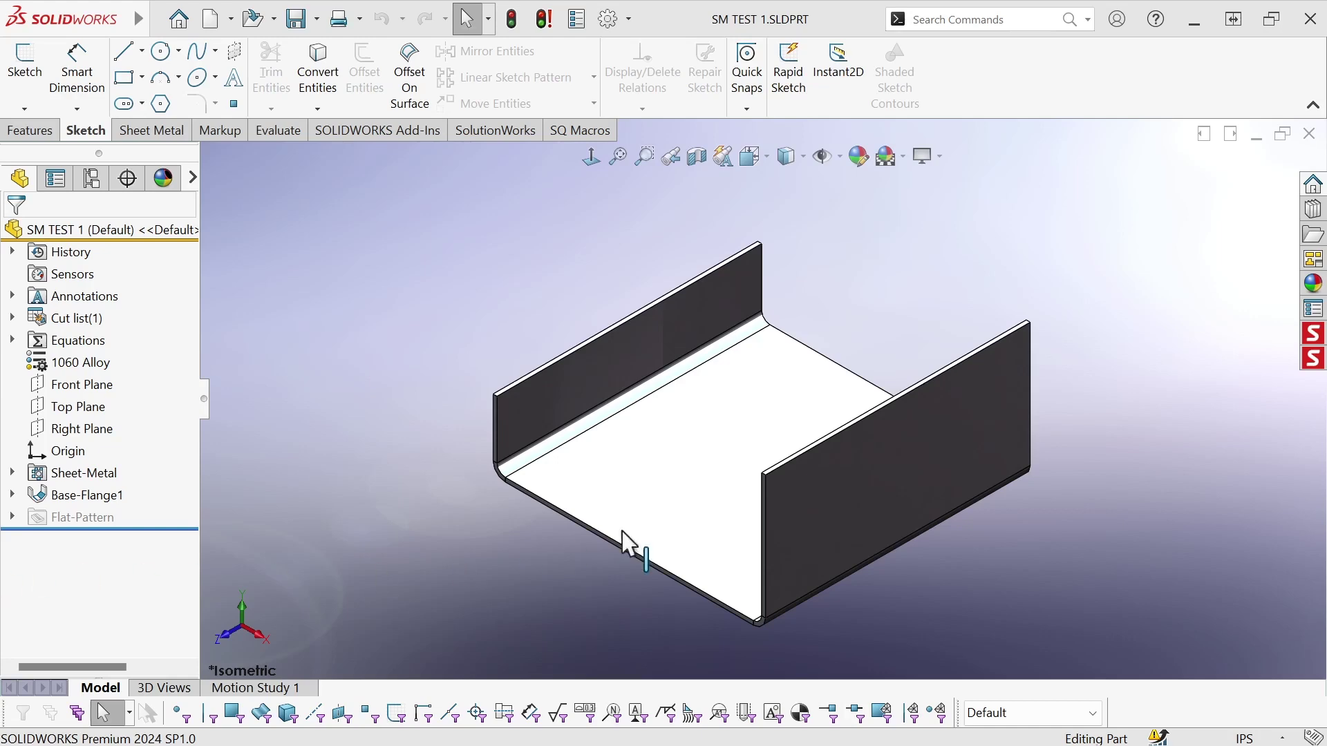
- Check the part's custom properties, then start a drawing of SM TEST 1 on A_Size_ANSI_MM
click(576, 21)
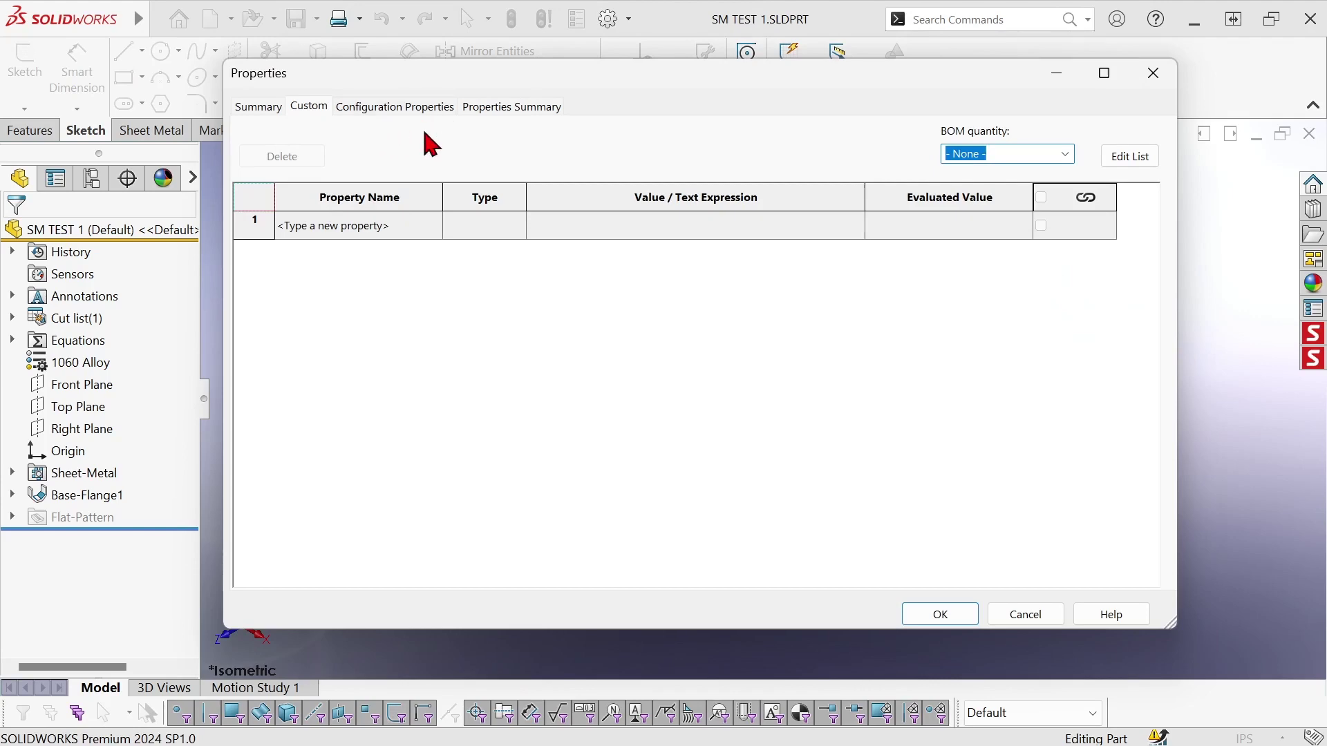
click(1155, 76)
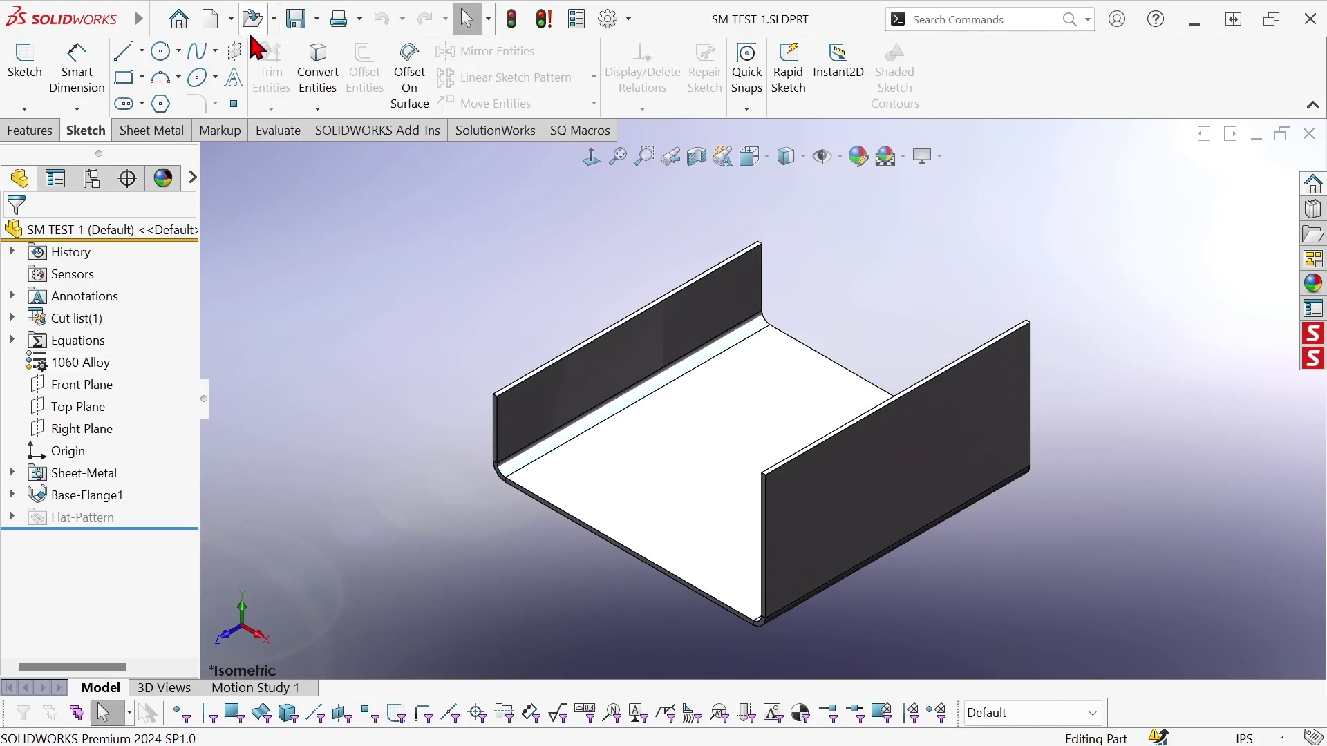
click(231, 19)
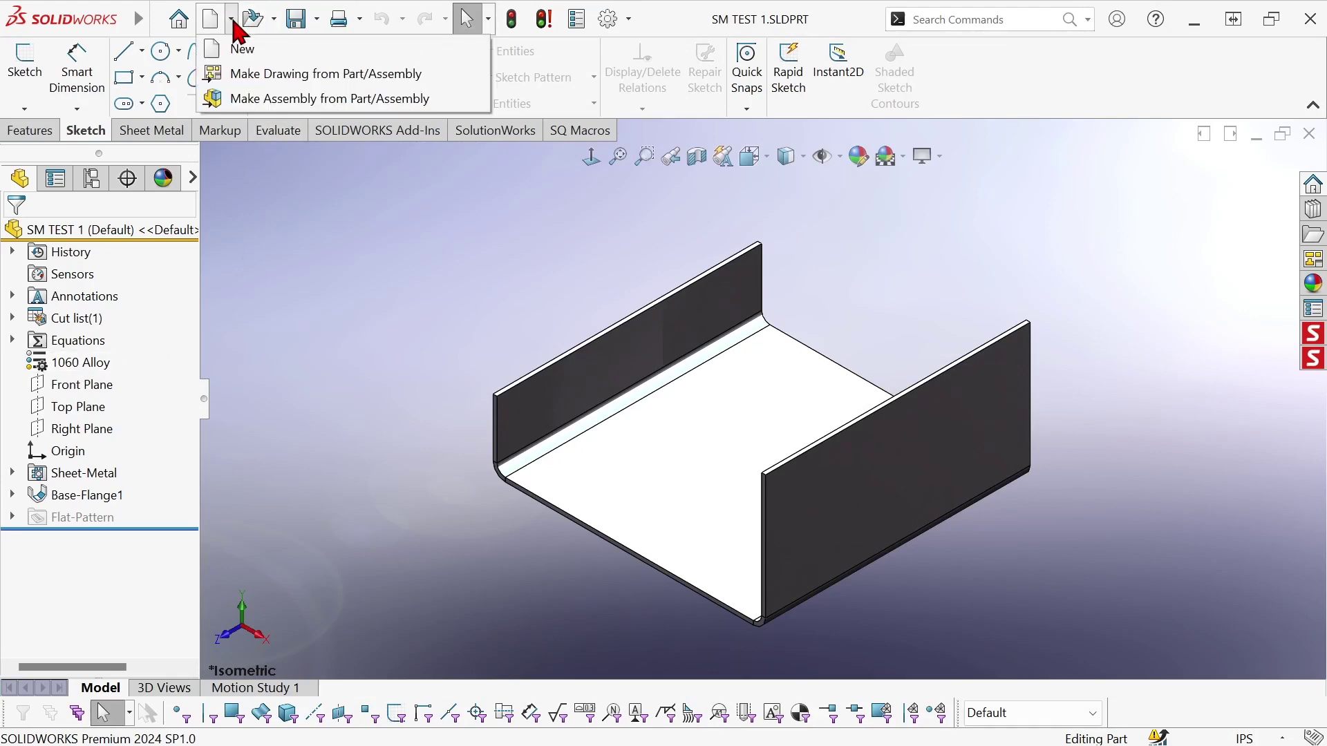
click(253, 76)
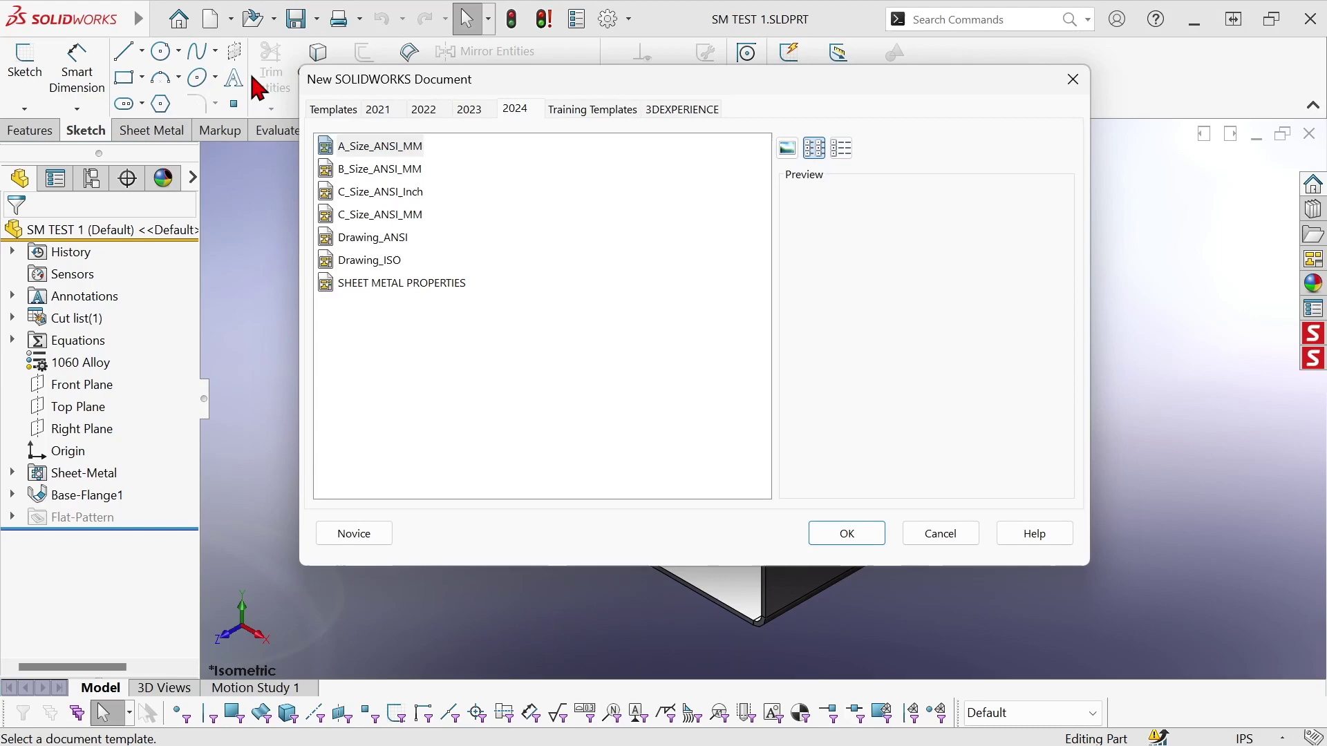
double_click(334, 147)
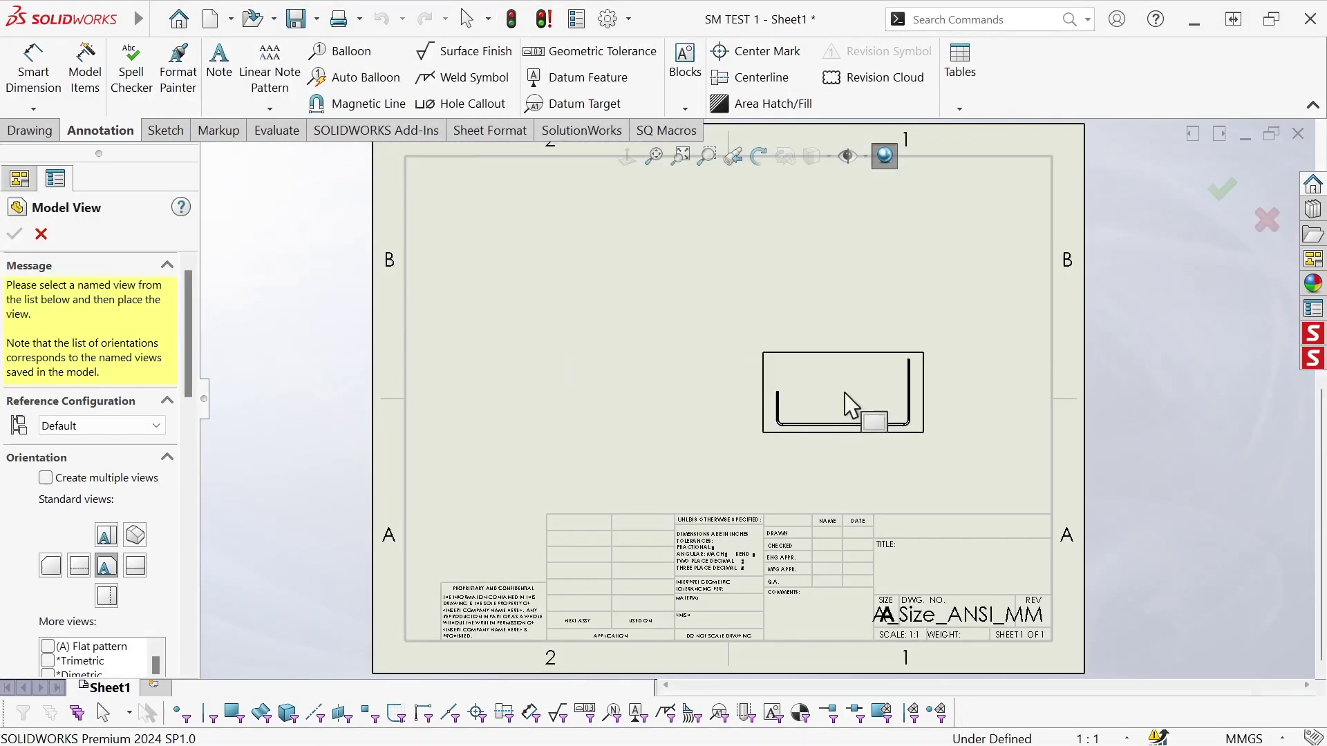
- Place the (A) Flat pattern view on the sheet and confirm it
click(48, 647)
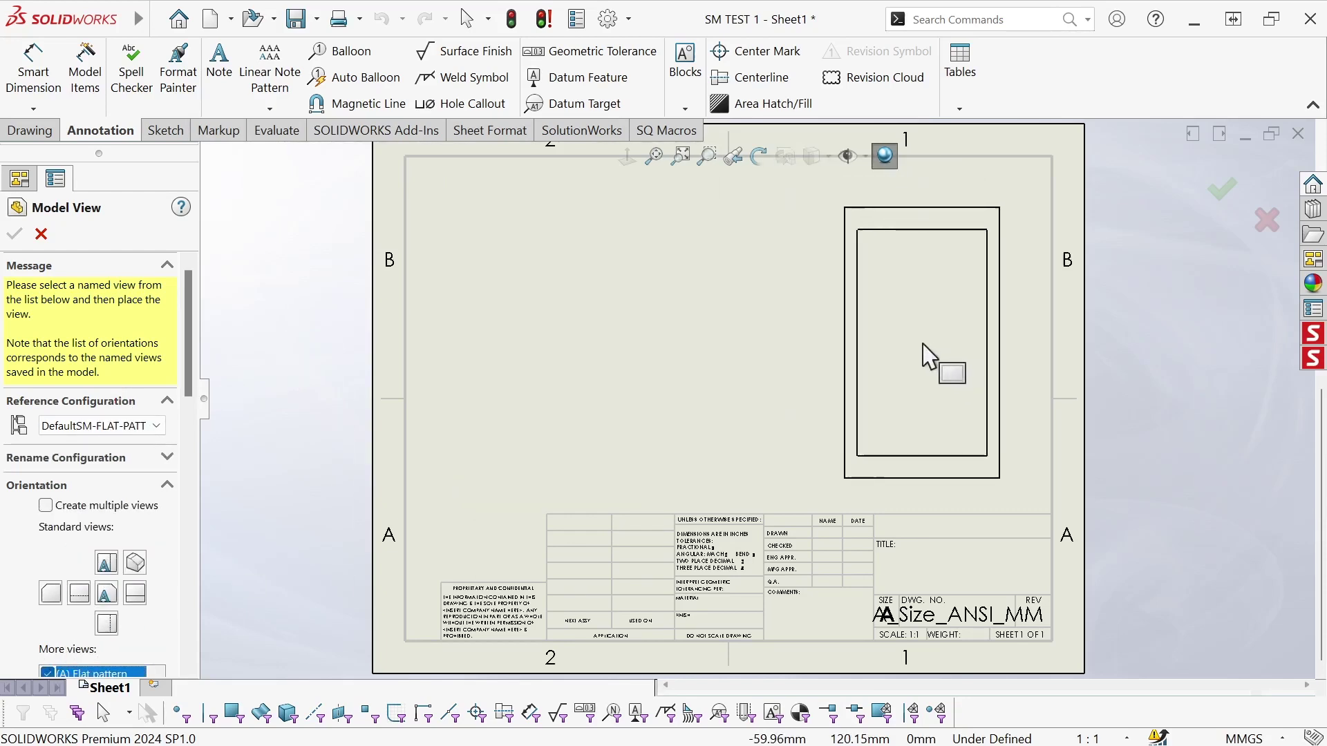
click(933, 344)
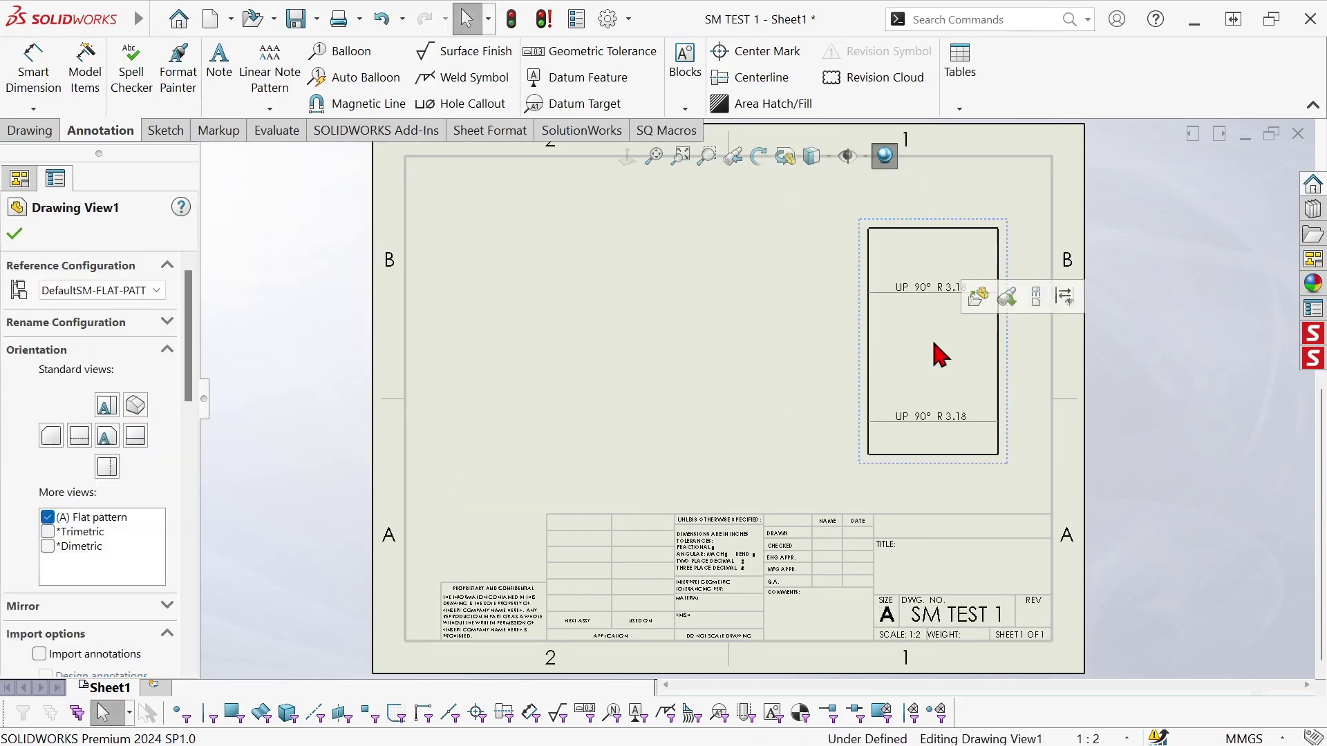
click(14, 234)
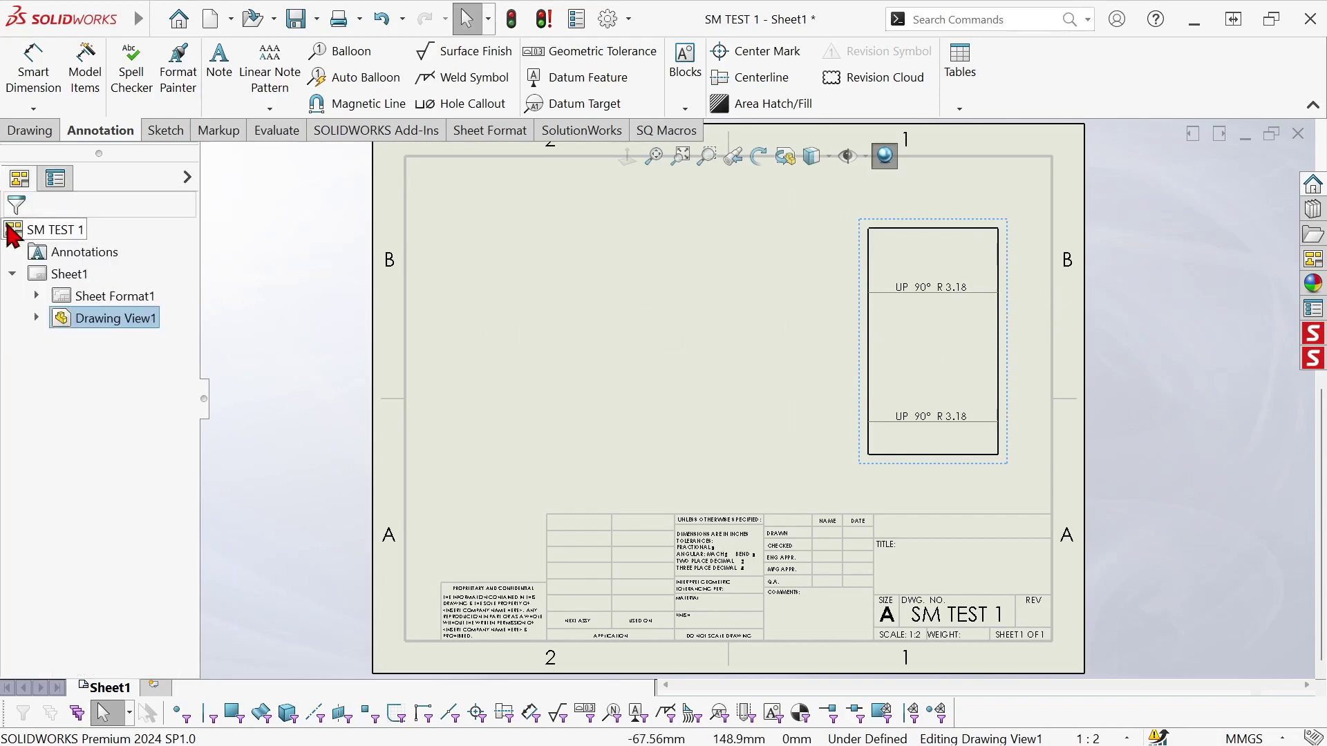
- Insert the Cut List Properties note to the left of the flat pattern view
right_click(869, 286)
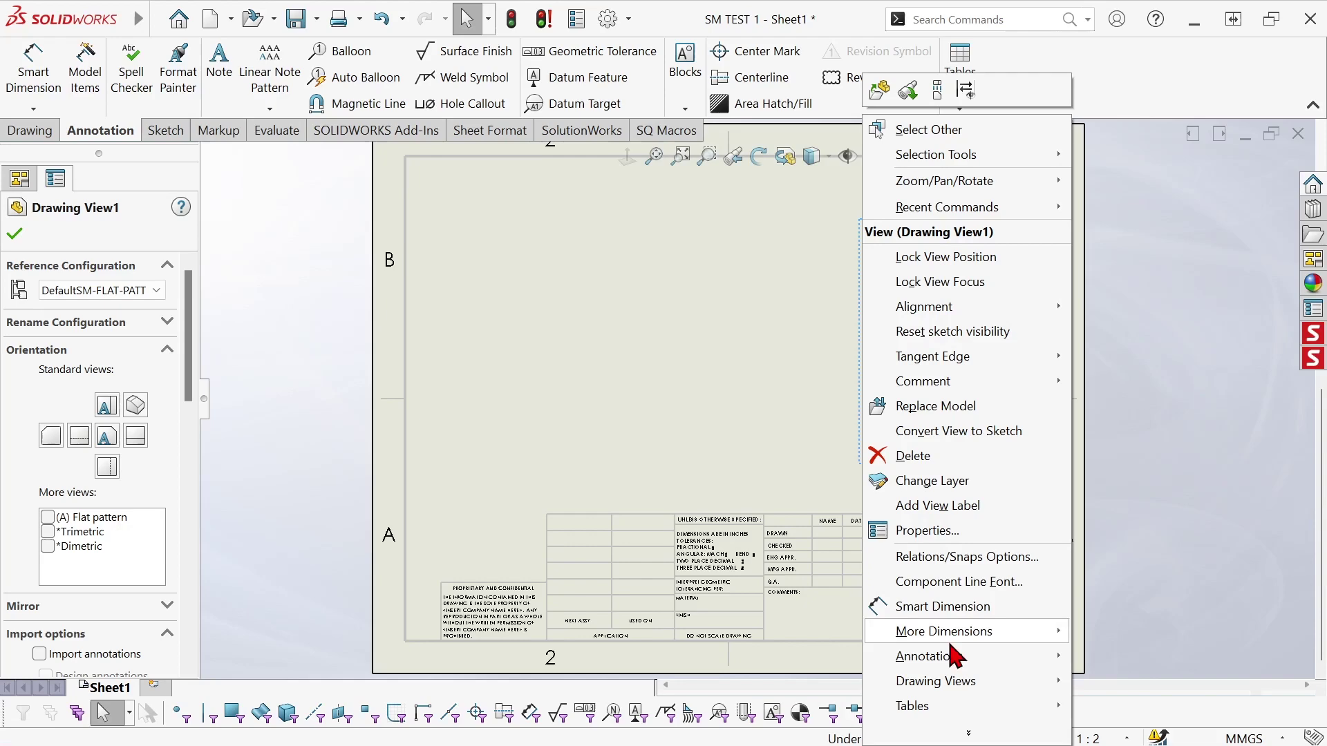
mouse_move(955, 665)
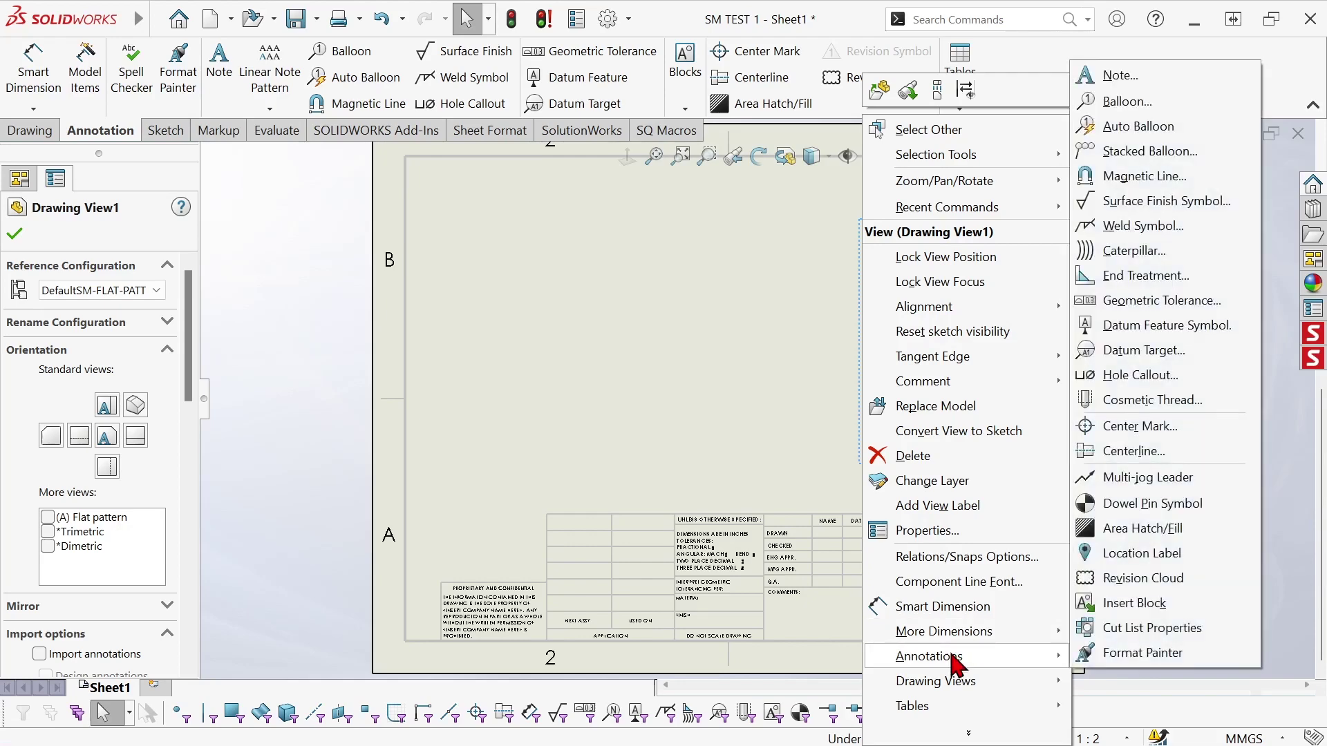
click(1147, 631)
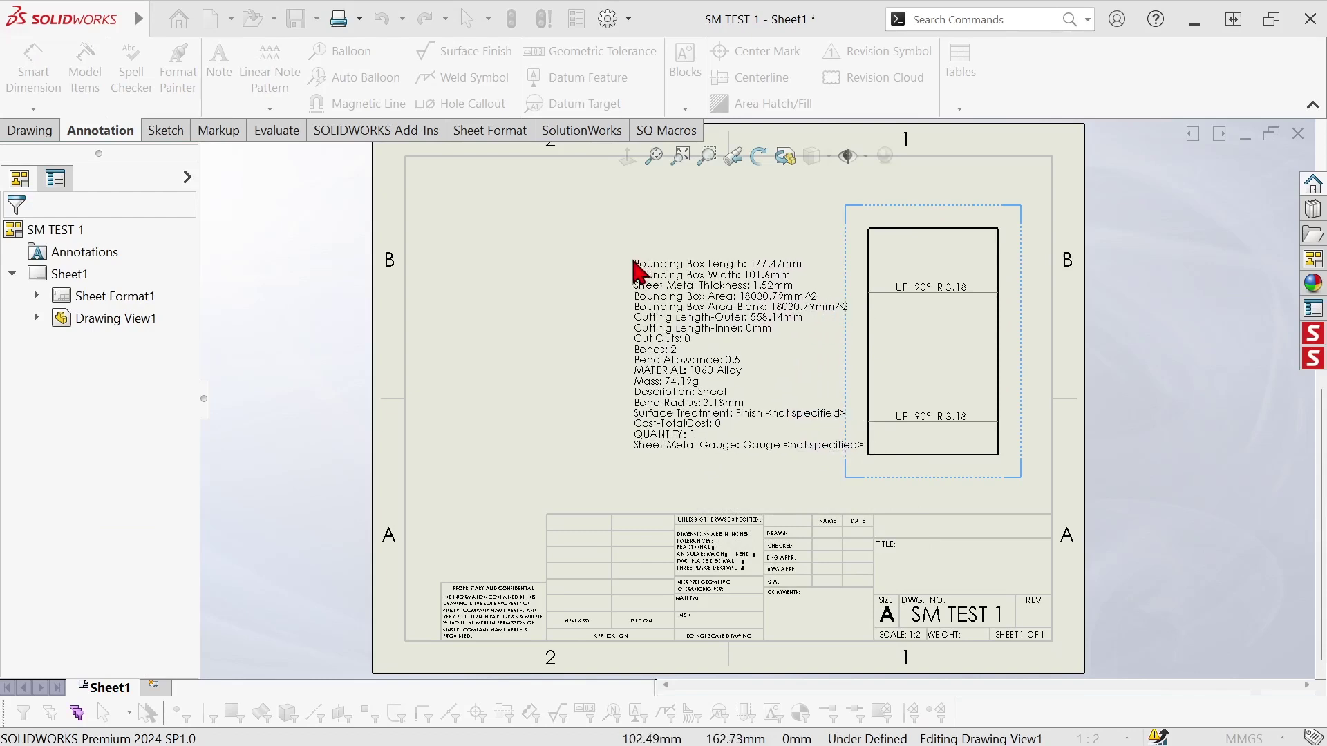
click(626, 265)
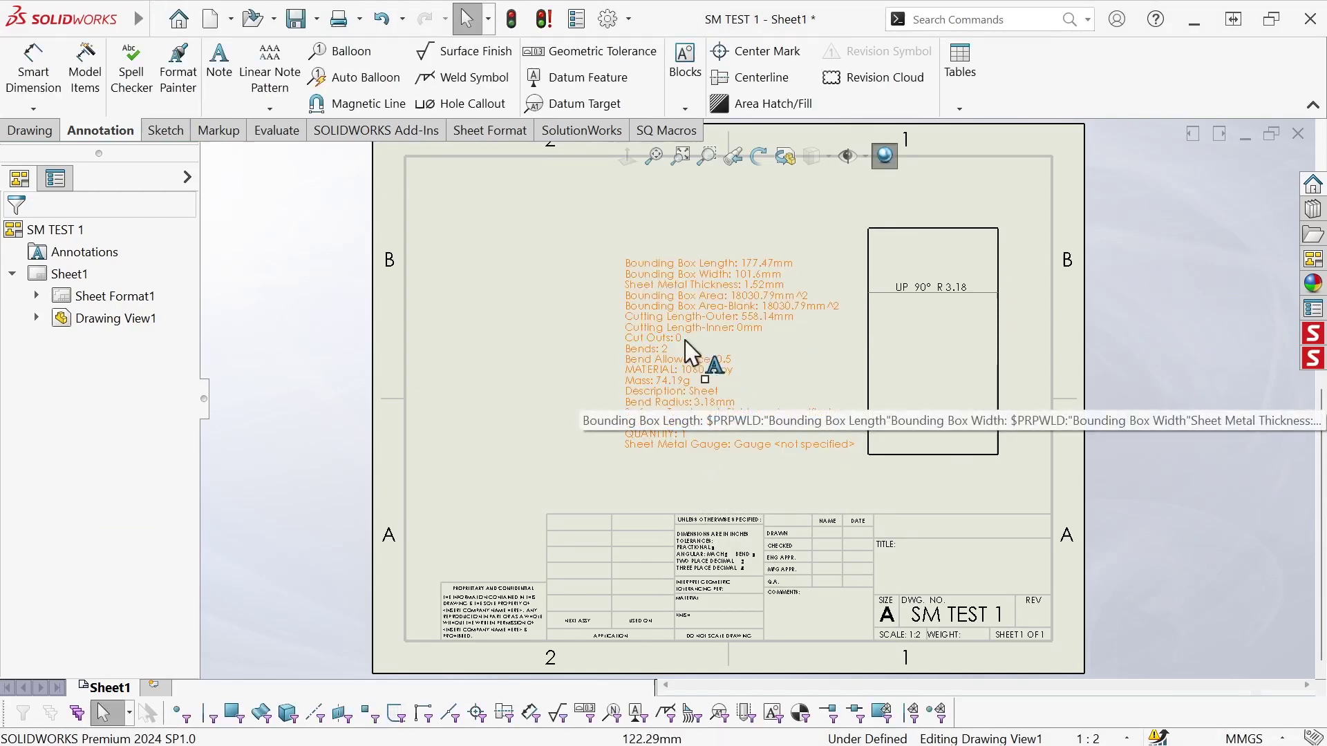
- Copy the note's property-link text from the Edit Text window, then cancel
right_click(652, 293)
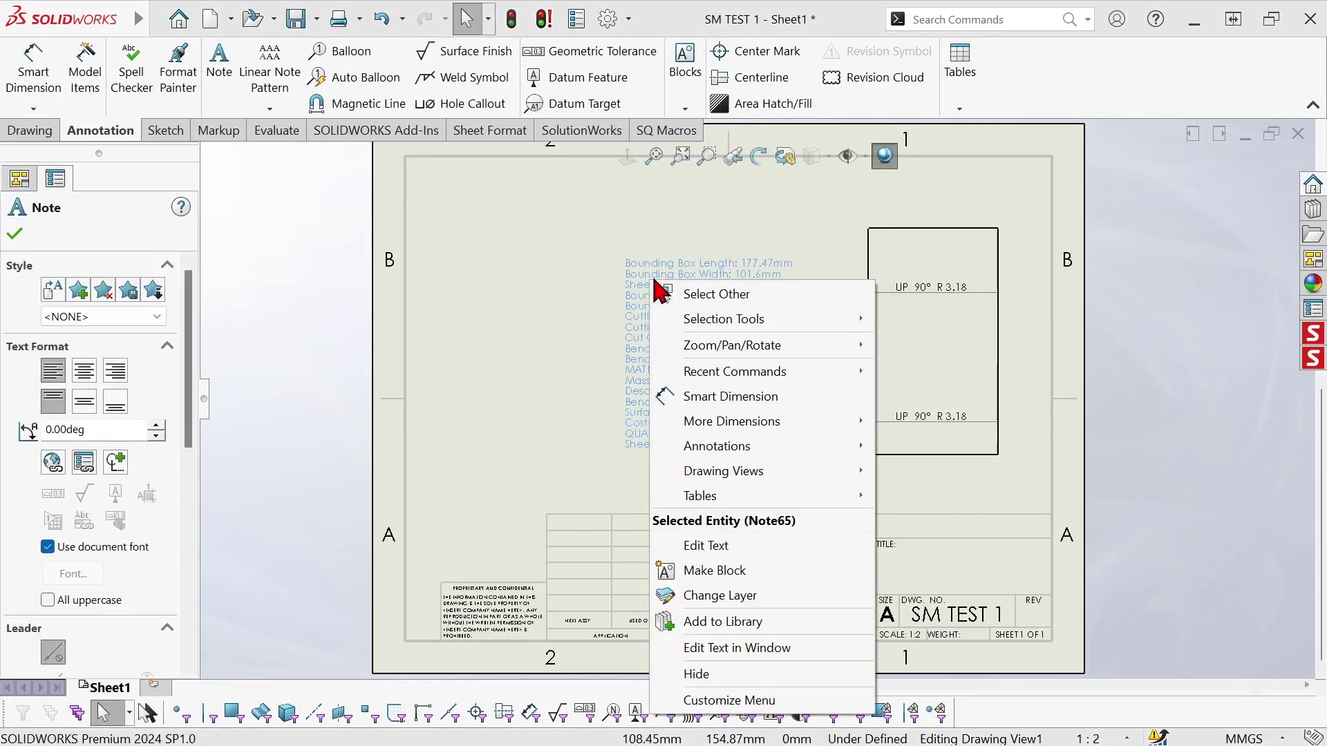
click(729, 650)
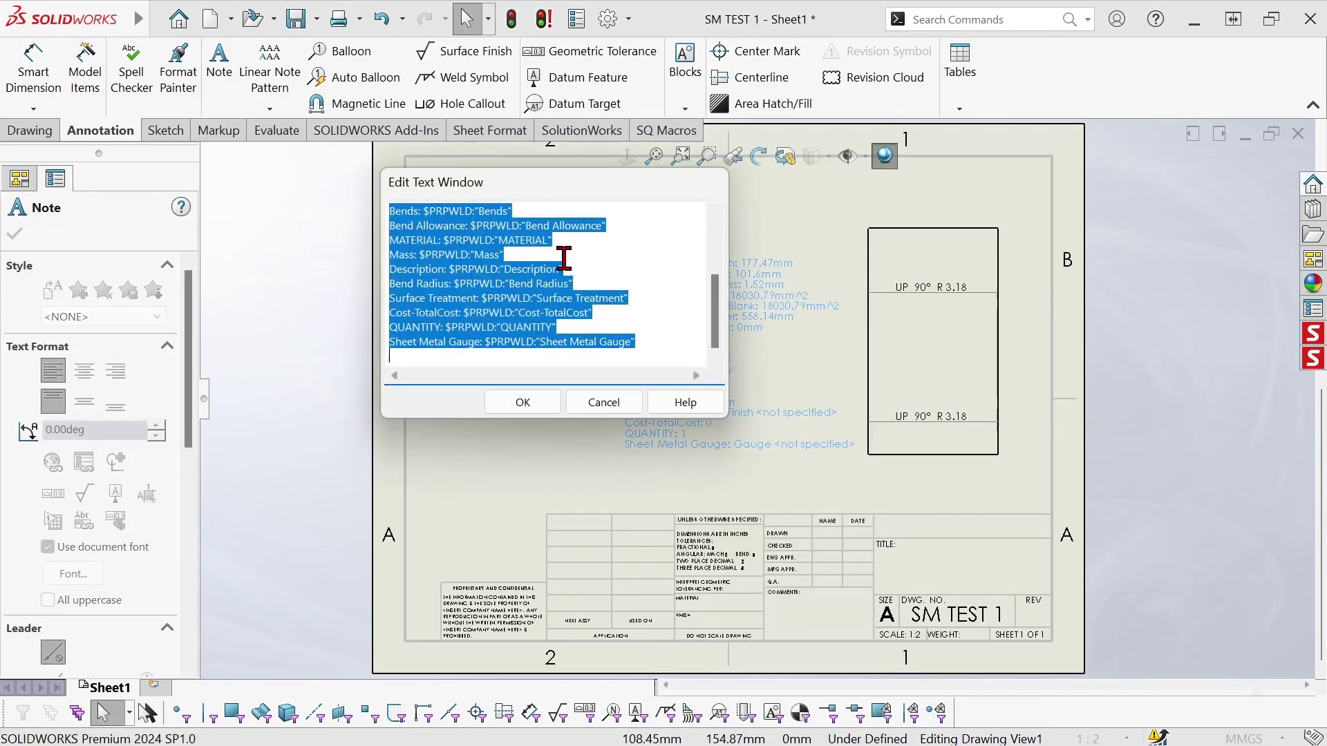
right_click(428, 230)
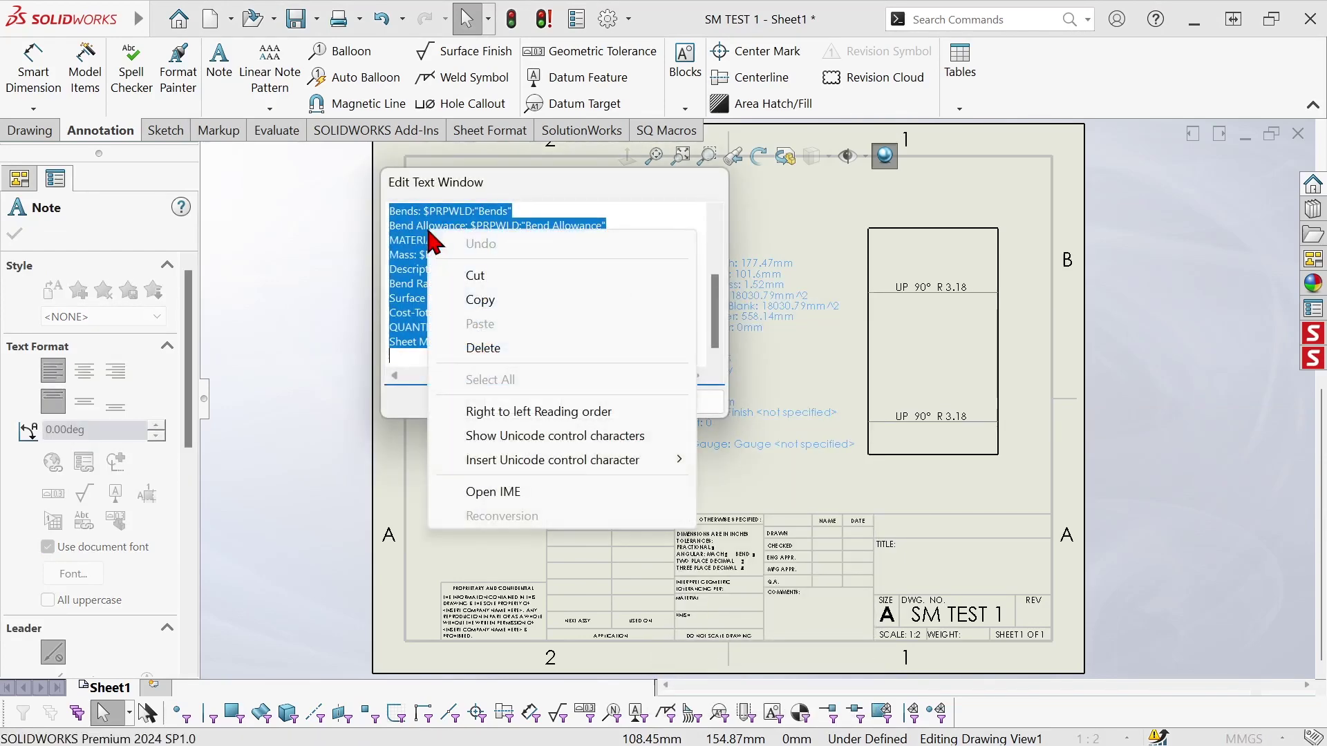
click(486, 301)
click(602, 404)
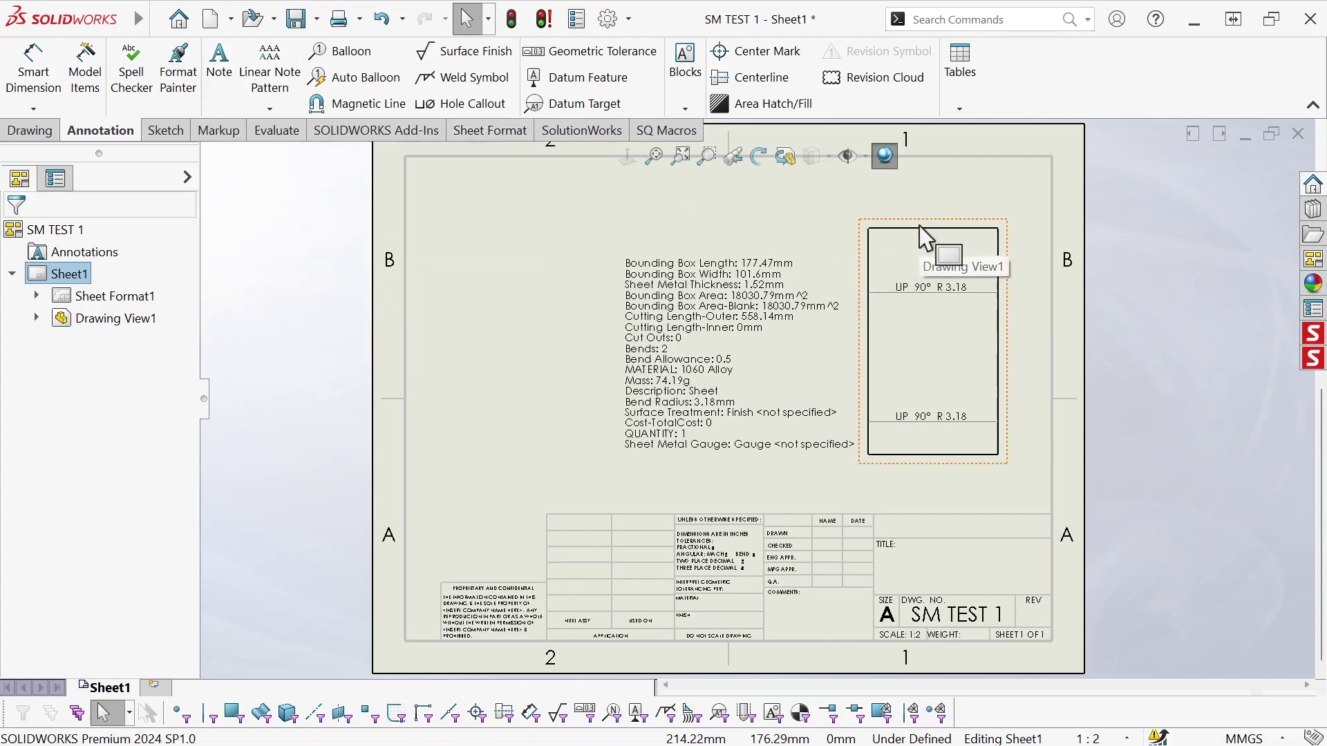
- Create a new note near the sheet's top-left containing the pasted property-link text
click(694, 300)
key(Escape)
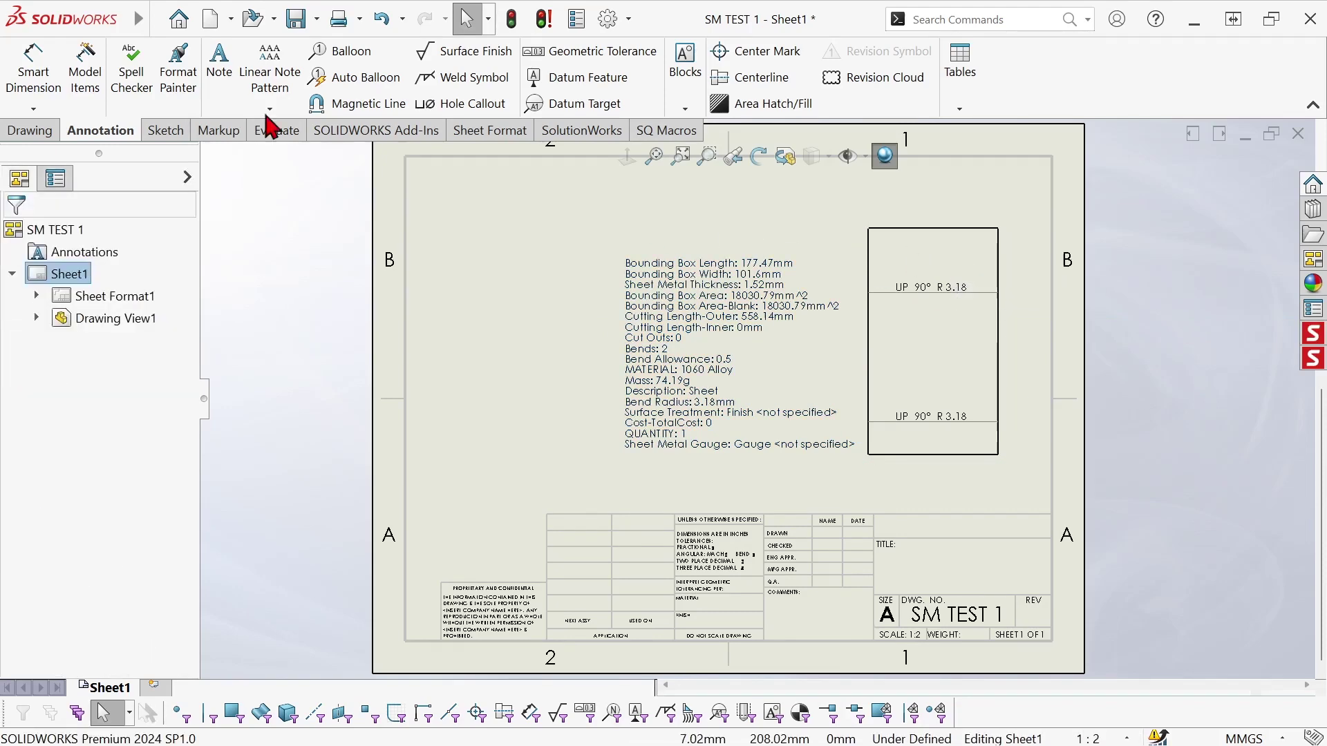
click(218, 59)
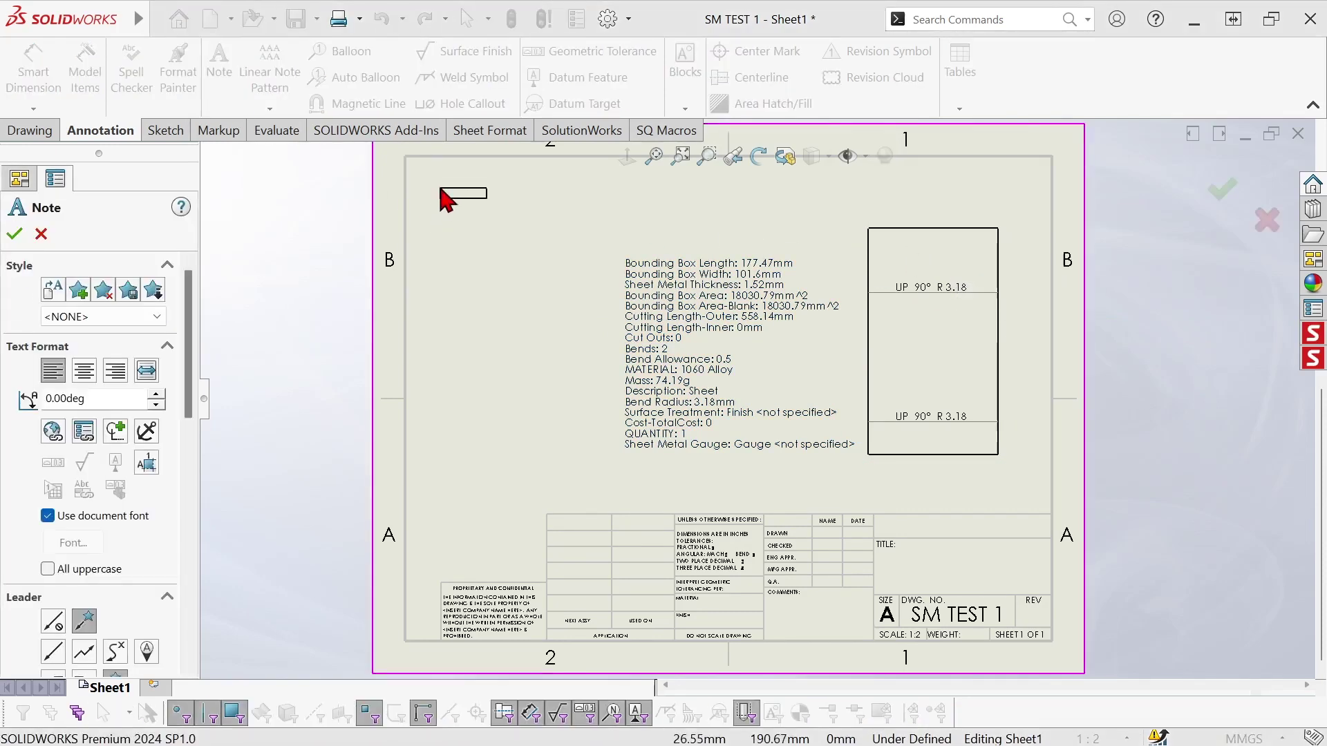
click(424, 175)
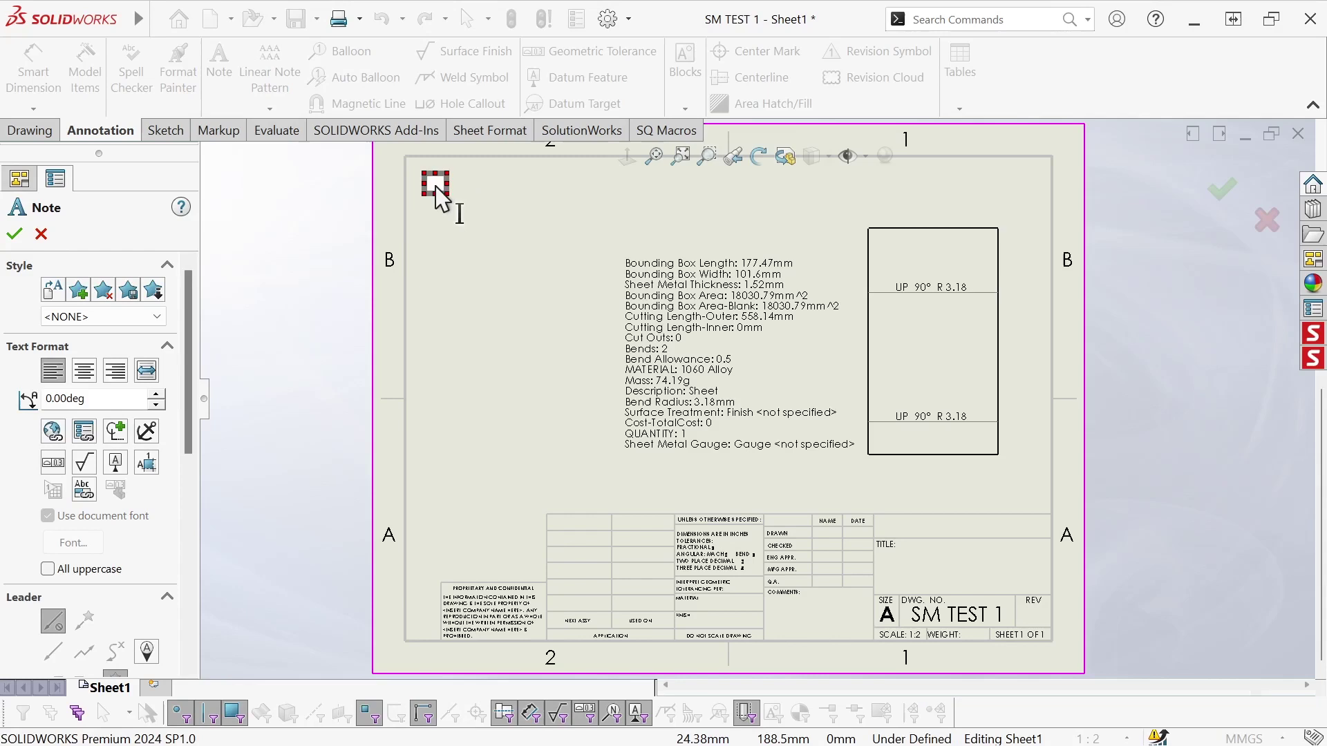
right_click(437, 190)
click(495, 284)
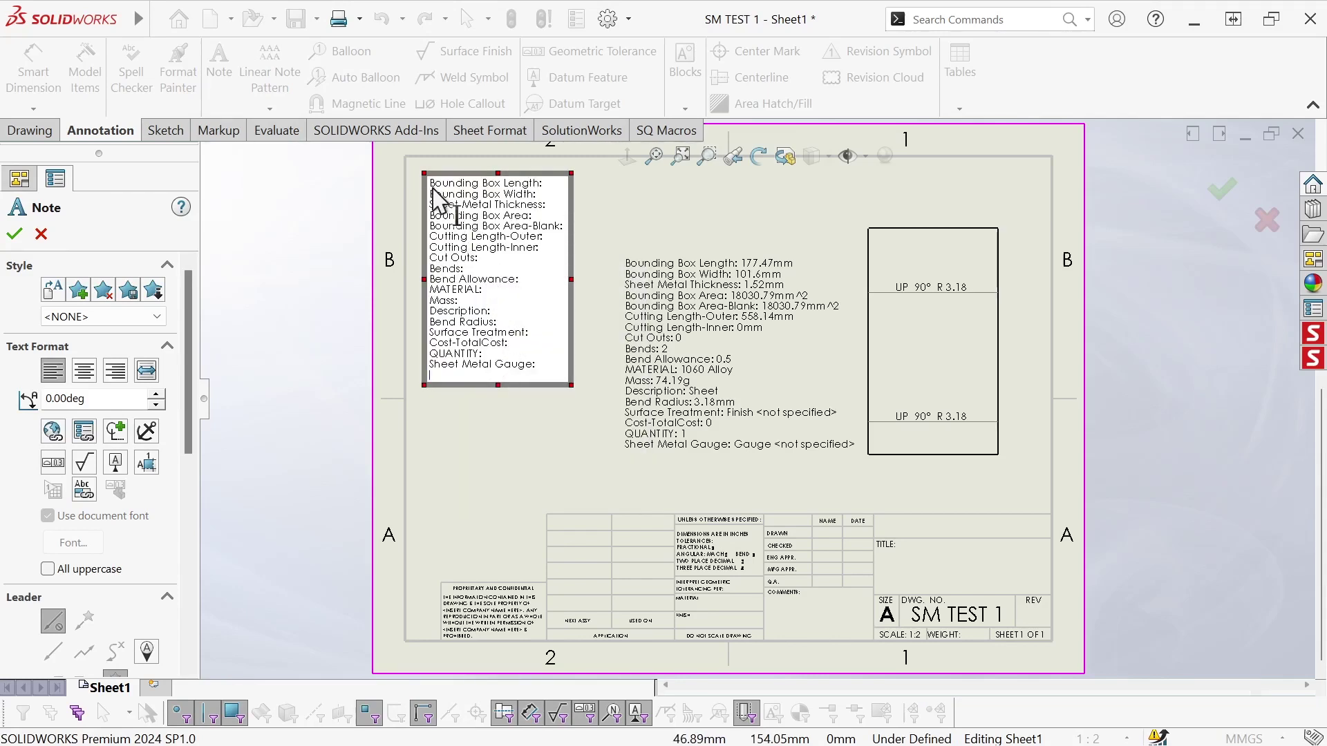
- Add the heading 'PART PROPERTIES:' with blank lines above the pasted labels
key(ctrl+Home)
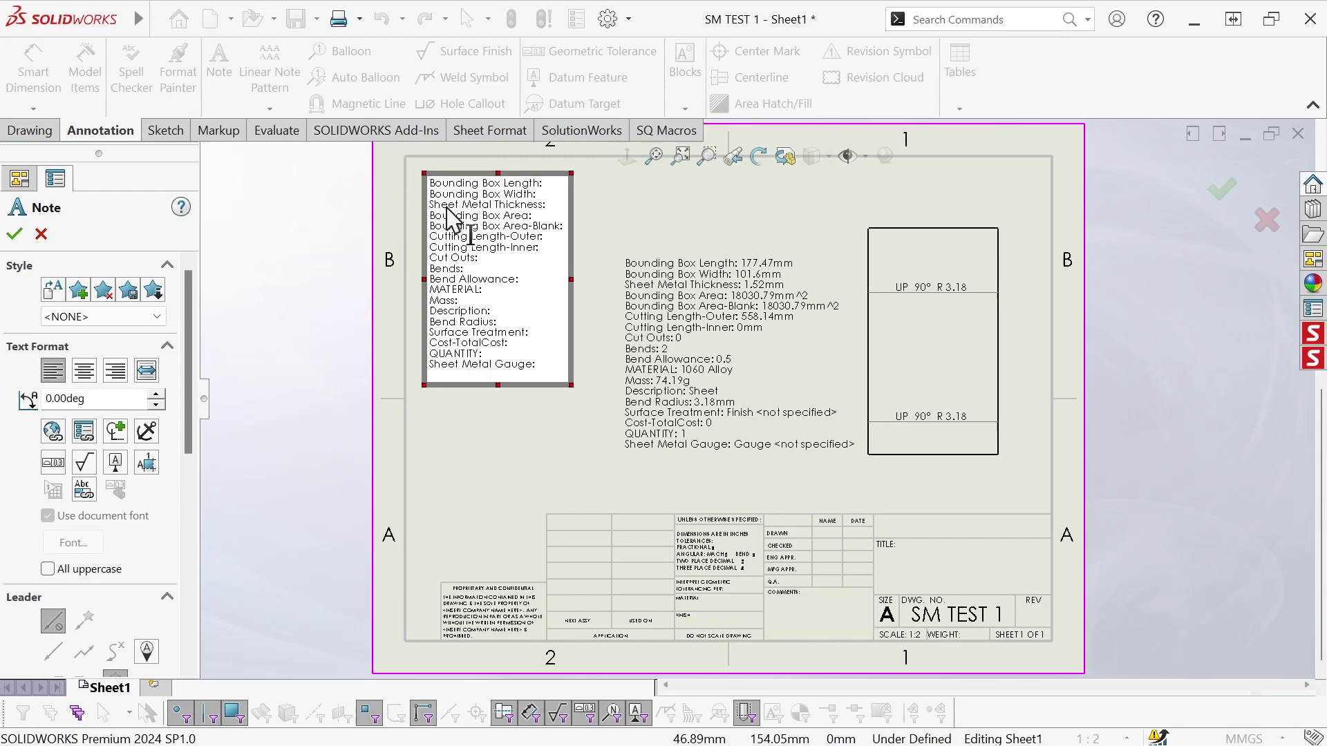
text(PART PRO)
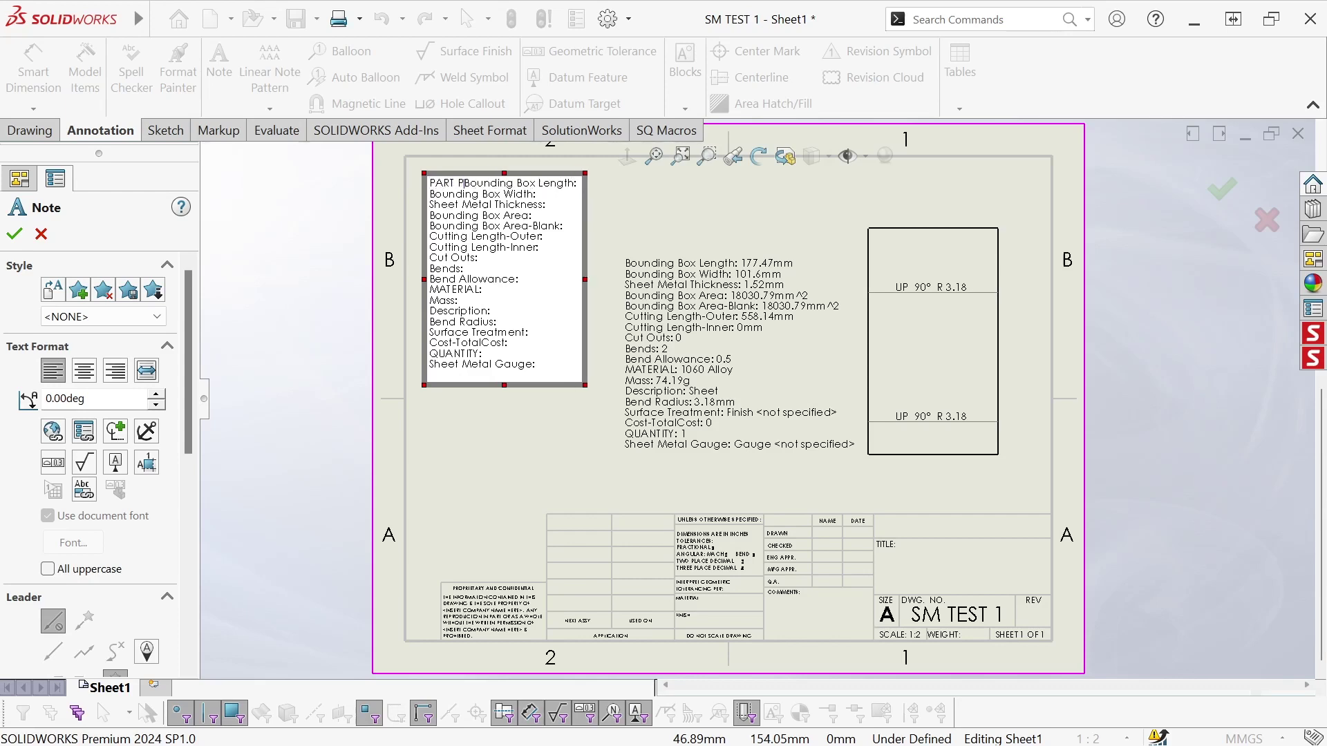
text(PERTIES)
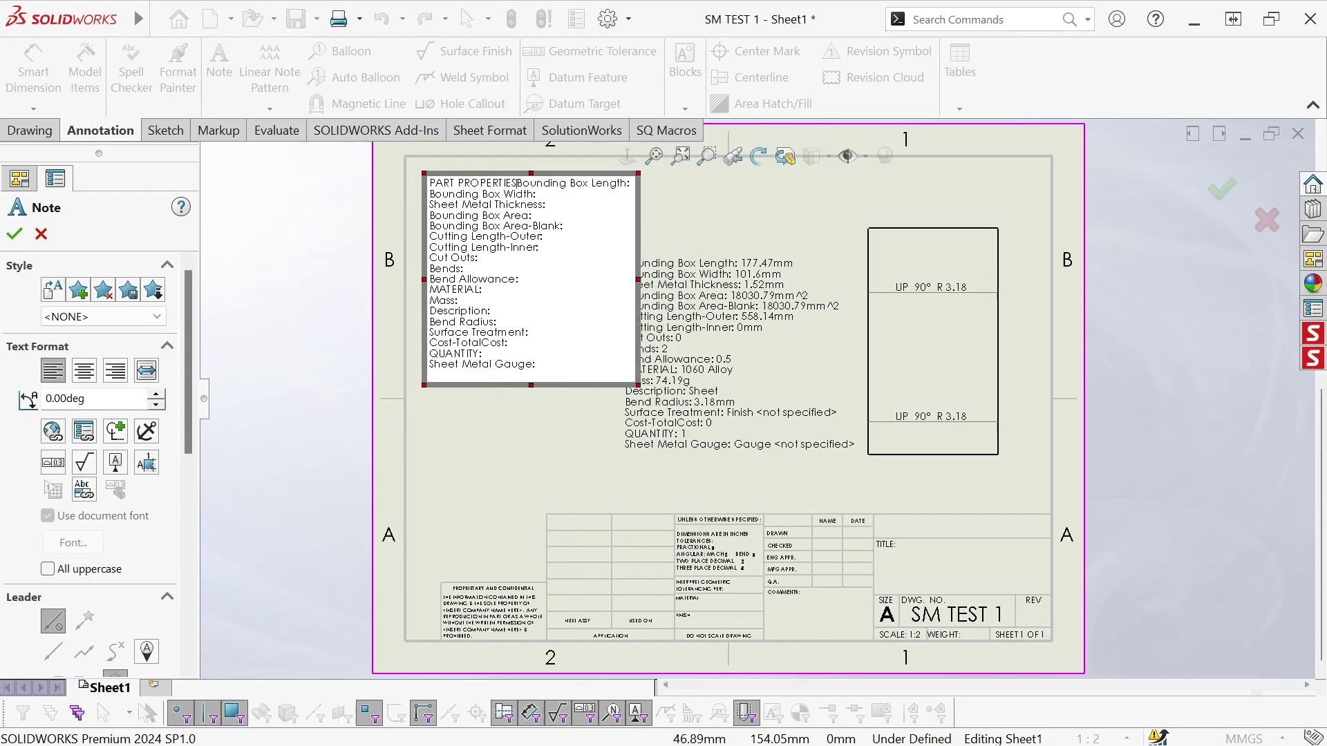
text(:)
key(Return)
key(Return)
key(Return)
key(Return)
key(Return)
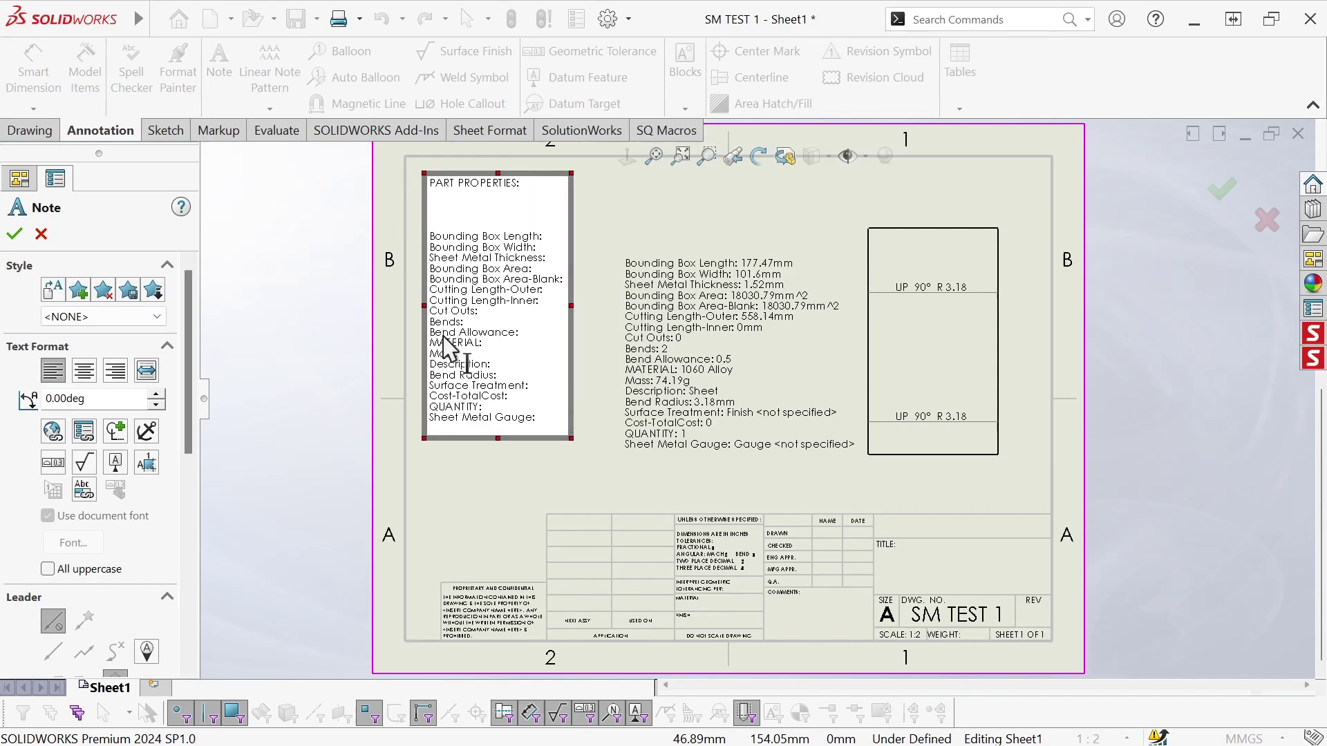
click(566, 495)
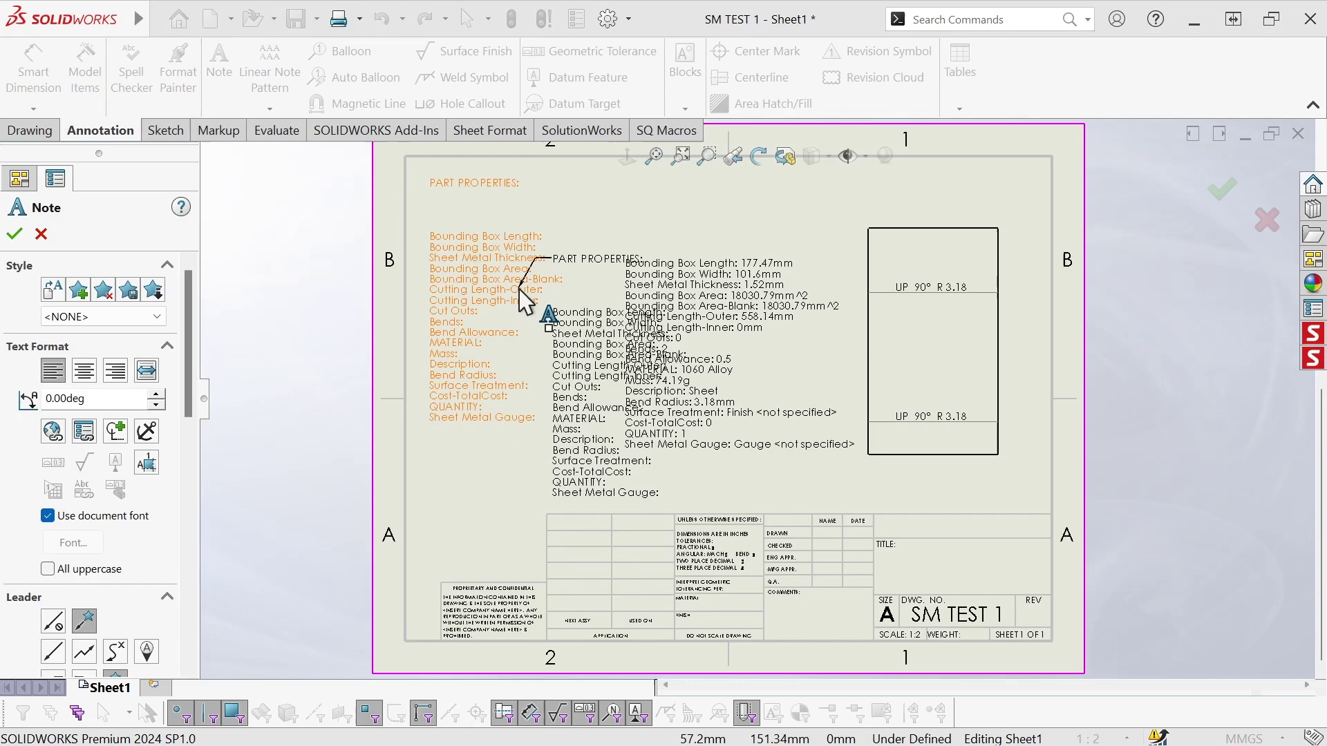
key(Escape)
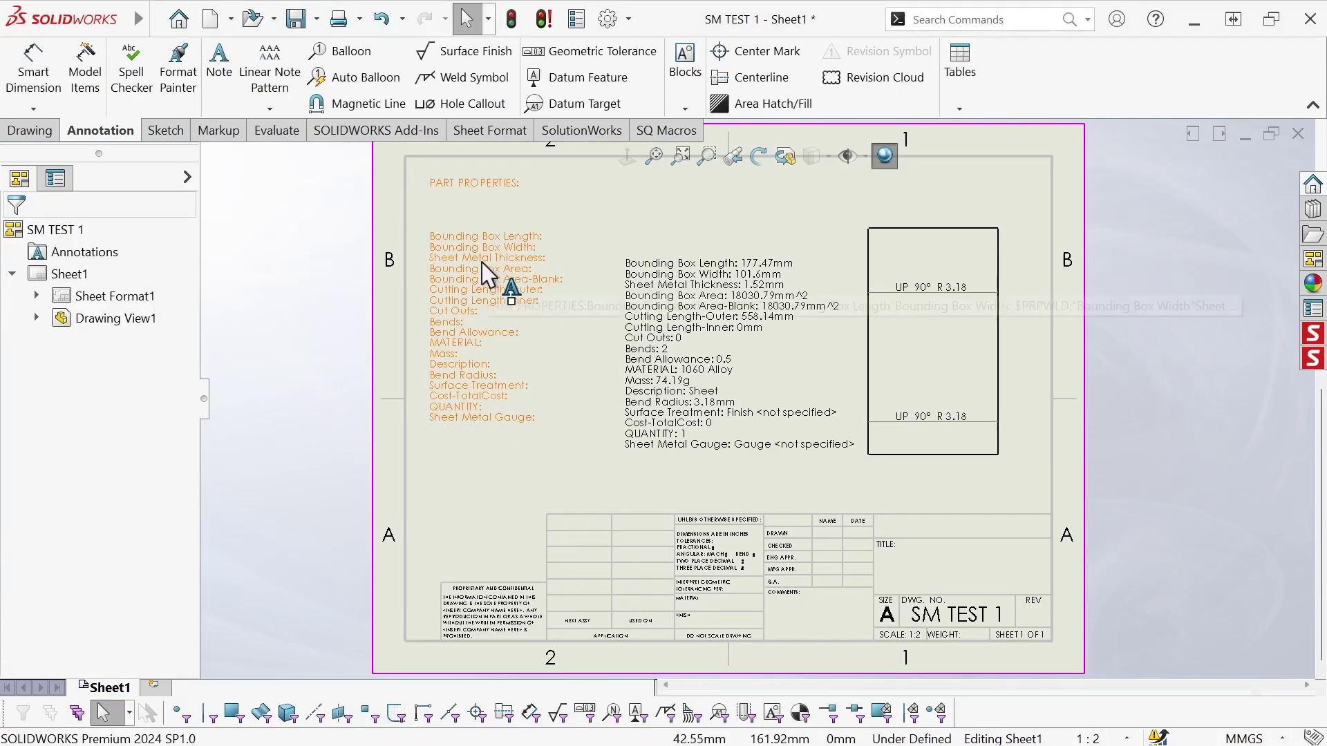
- In the Edit Text window, move the MATERIAL and Mass lines under the PART PROPERTIES heading
right_click(485, 270)
click(553, 681)
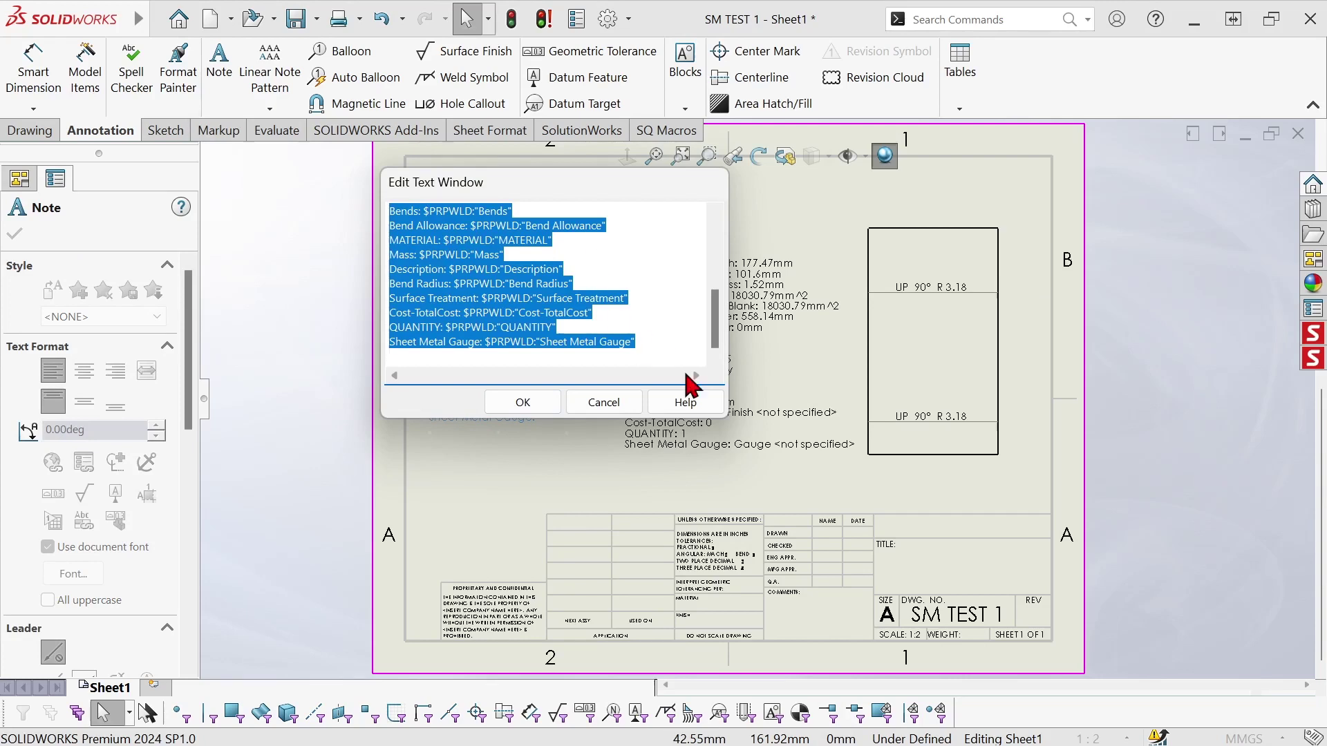
drag(727, 417, 857, 598)
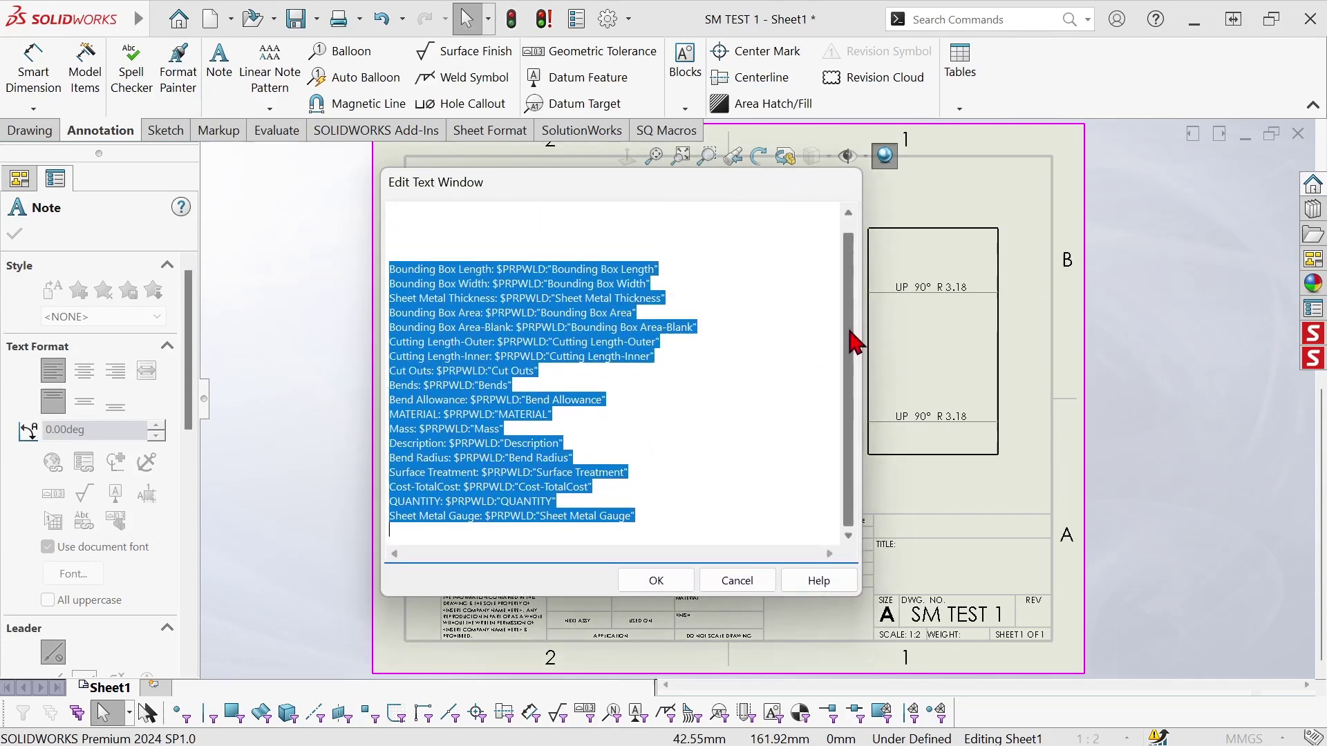
scroll(857, 300, up, 1)
click(646, 430)
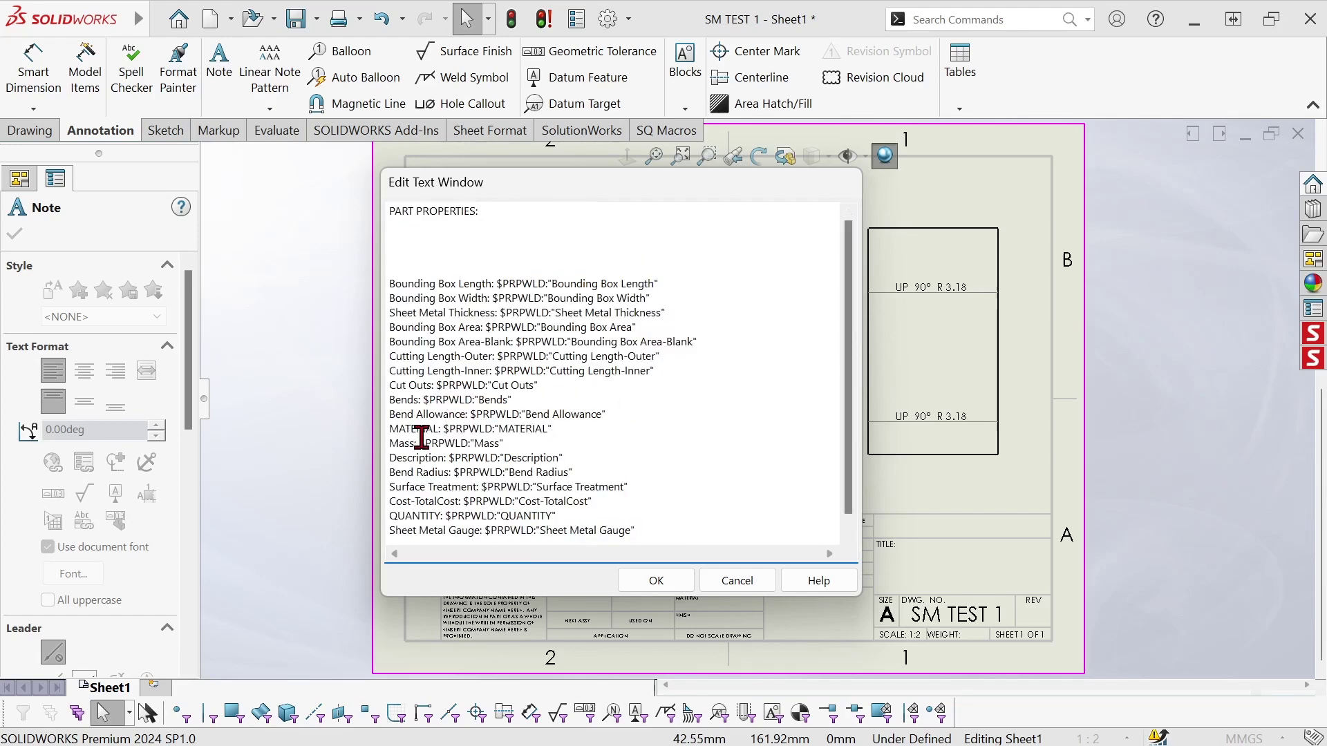
drag(523, 440, 409, 434)
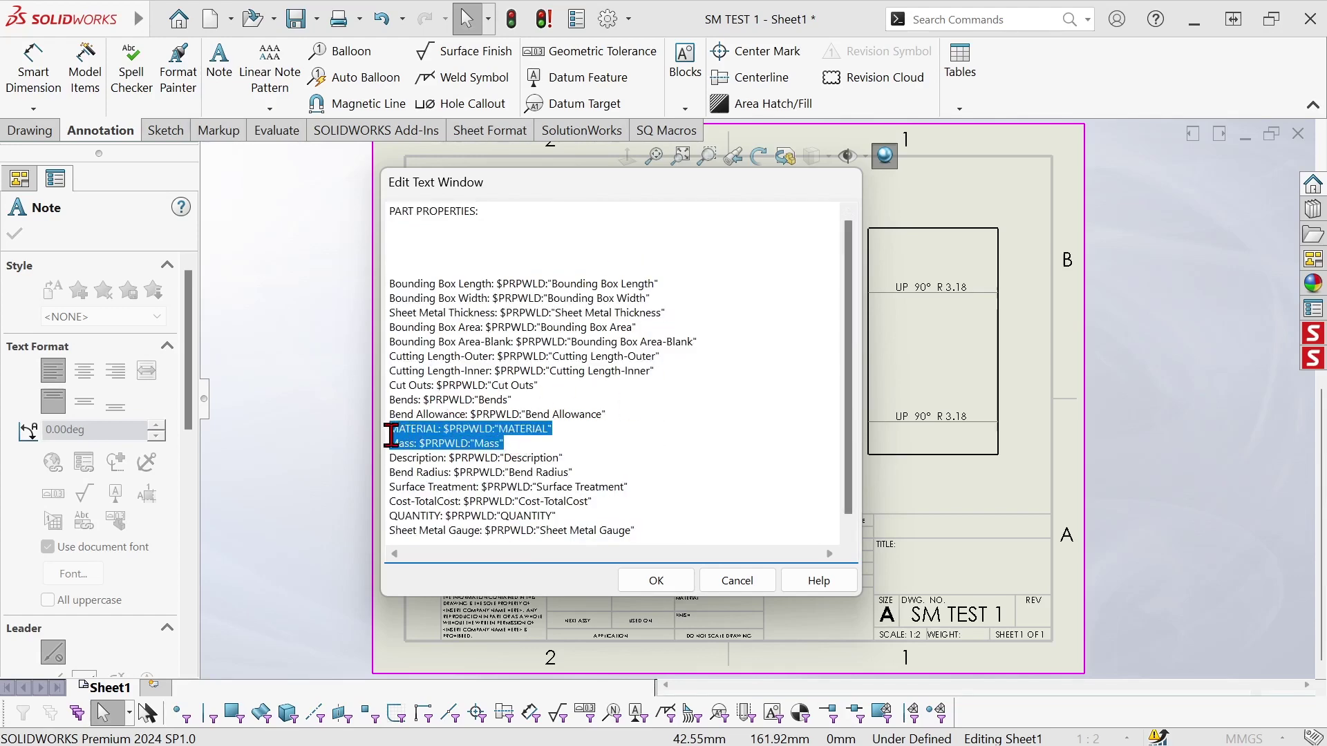
key(Delete)
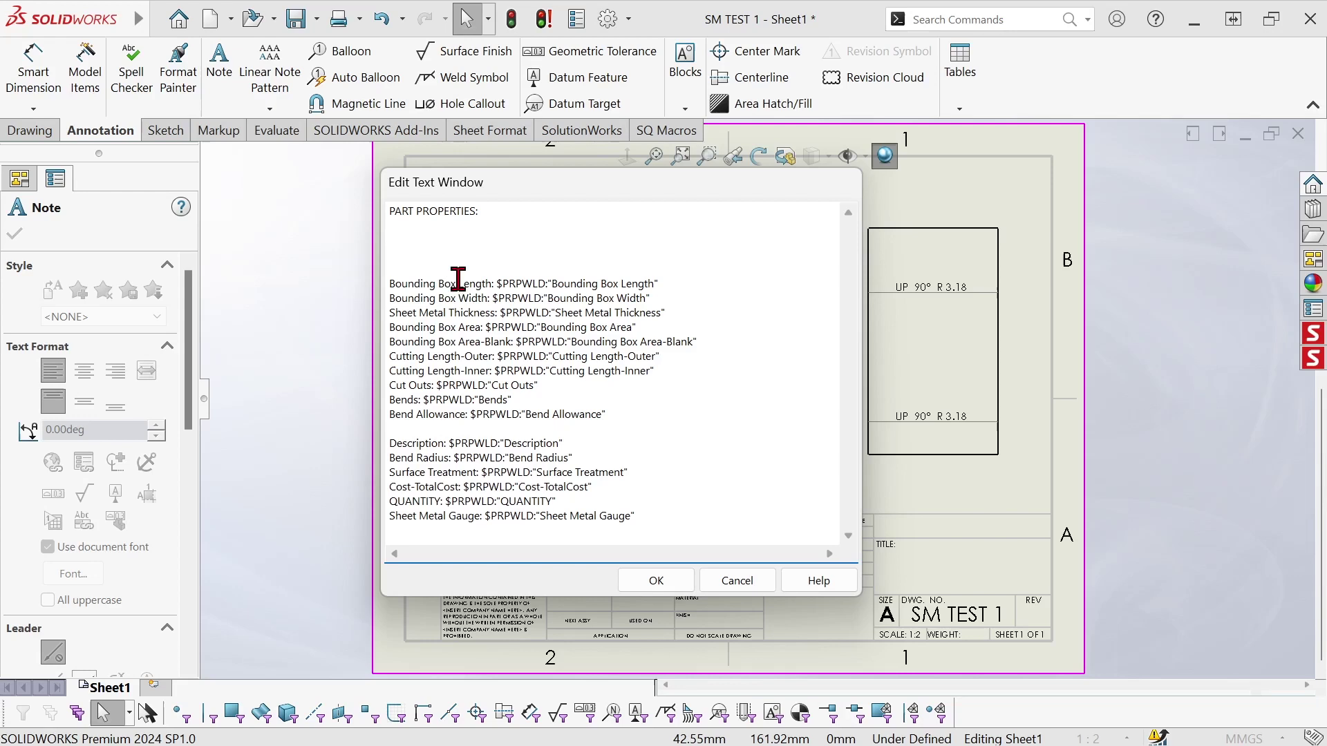
text(MATERIAL: $PRPWLD:"MATERIAL" Mass: $PRPWLD:"Mass")
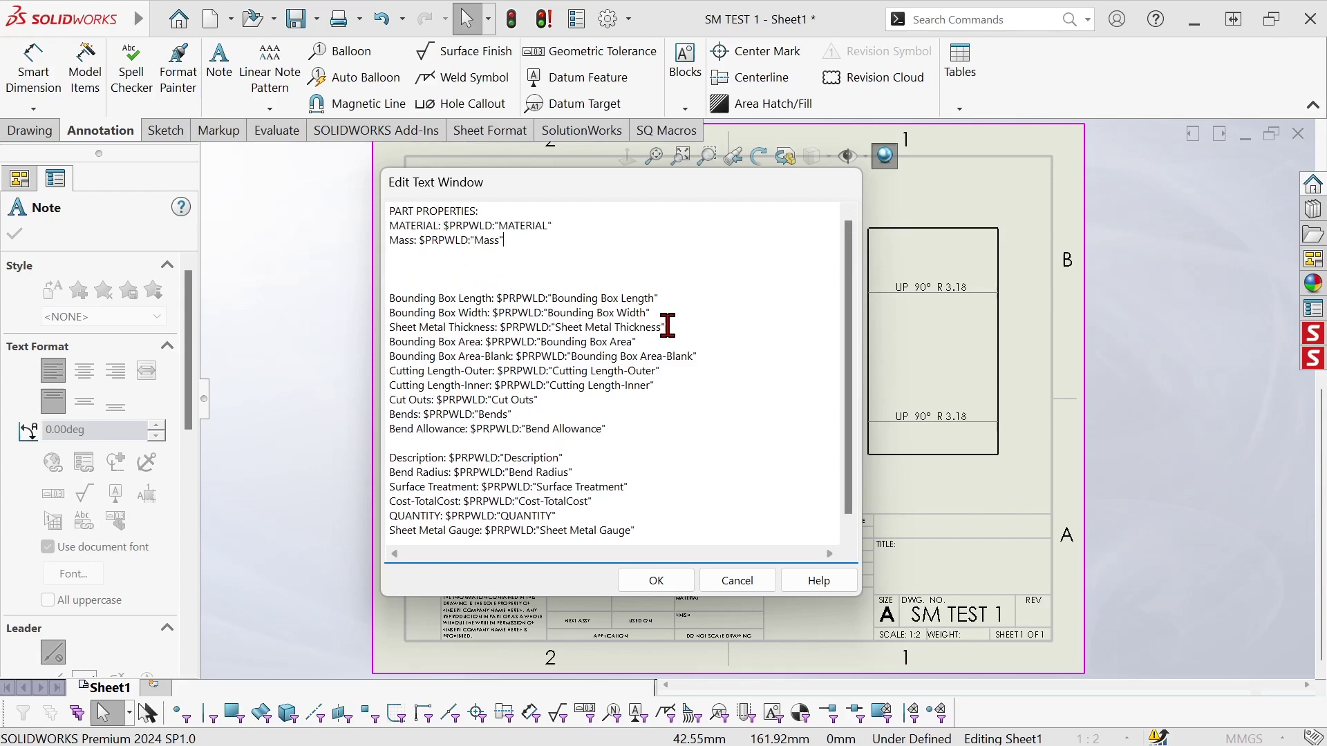
- Move Sheet Metal Thickness under Mass, delete blank lines and everything from Cutting Length-Outer down
drag(667, 325, 398, 324)
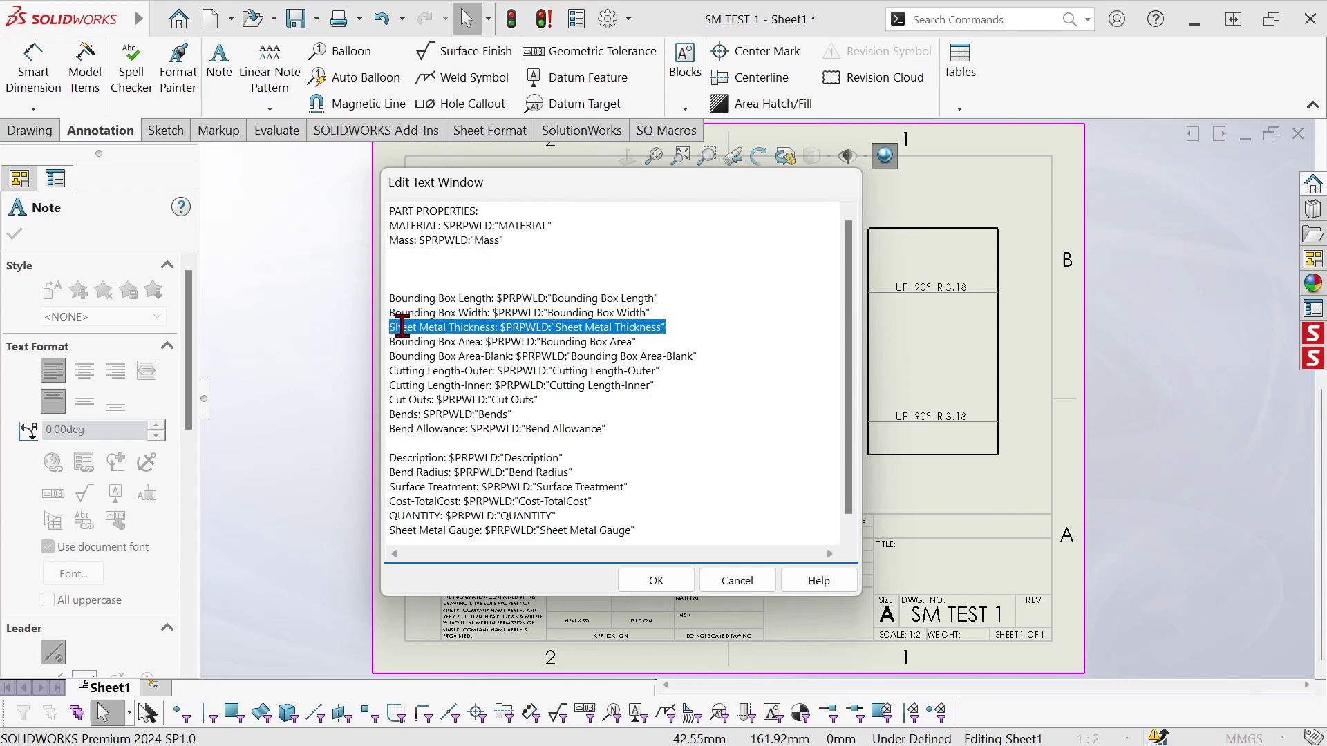
key(ctrl+x)
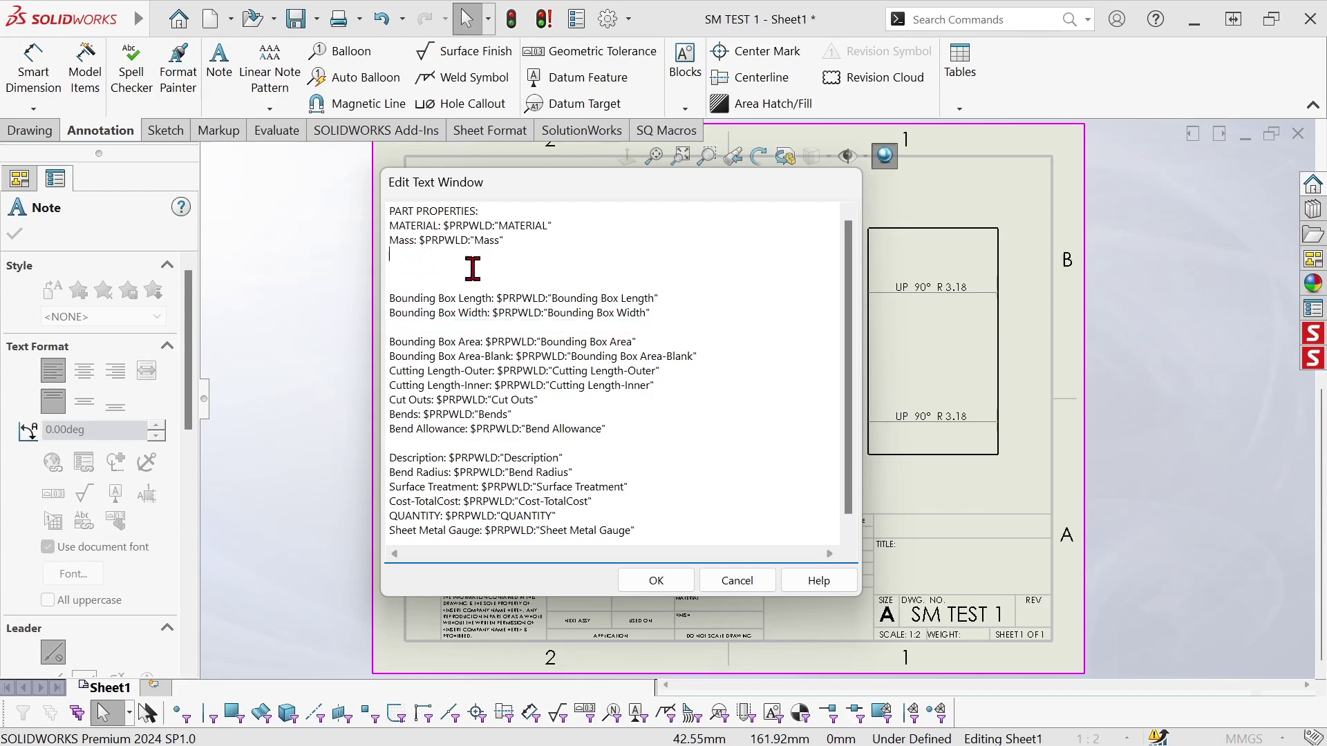
key(ctrl+v)
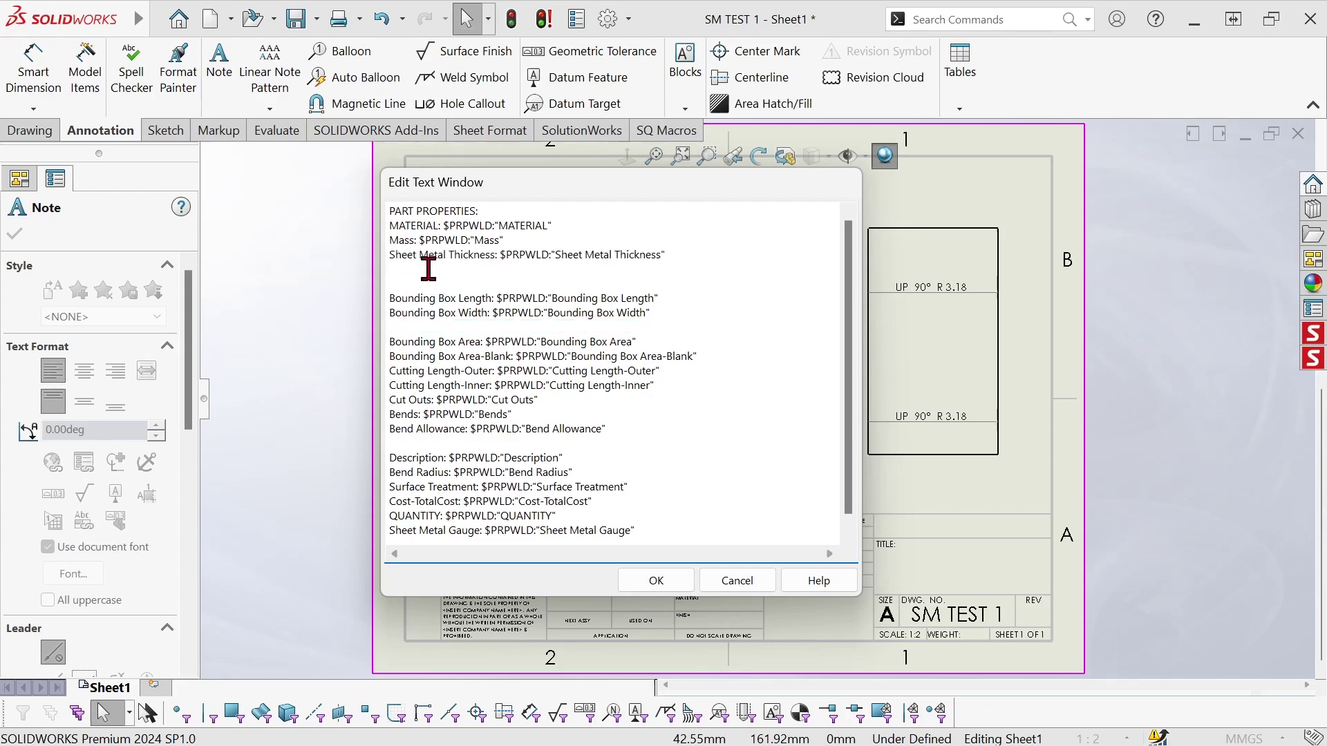
click(428, 269)
key(Delete)
key(Delete)
key(Delete)
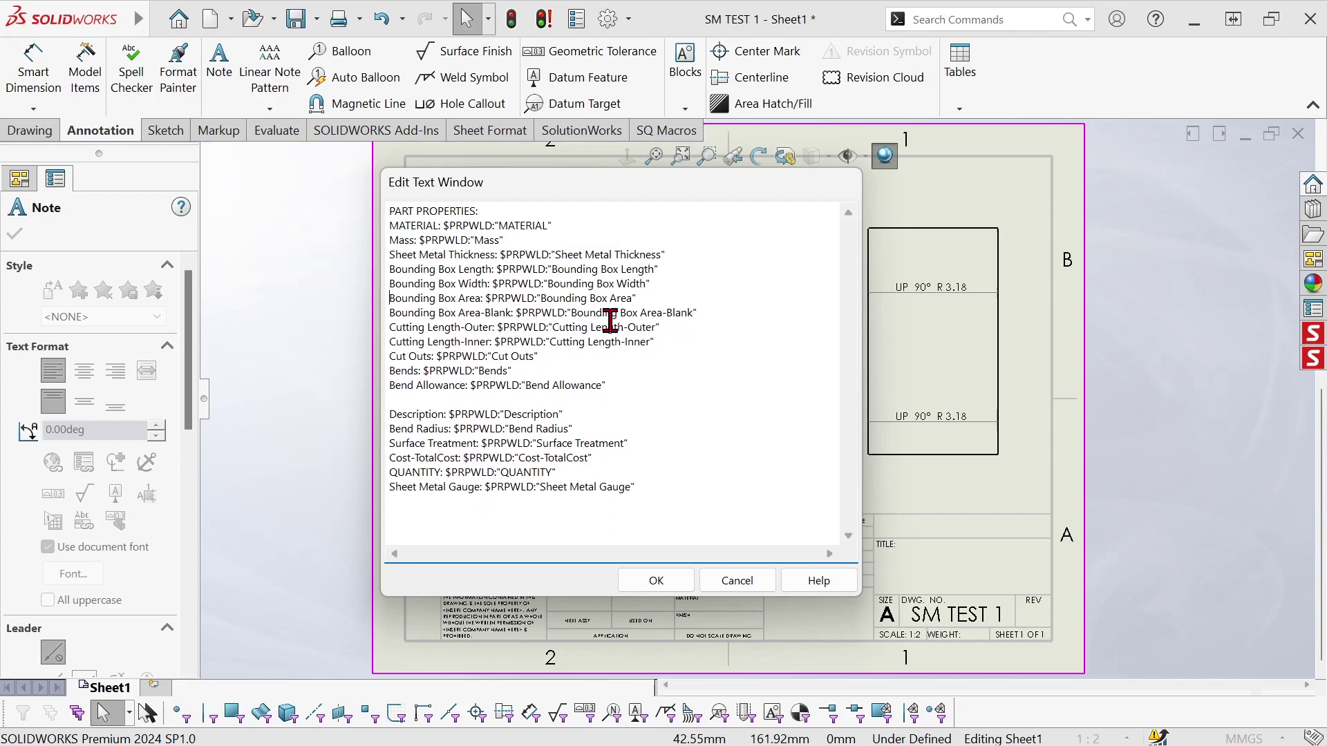
drag(723, 309, 719, 540)
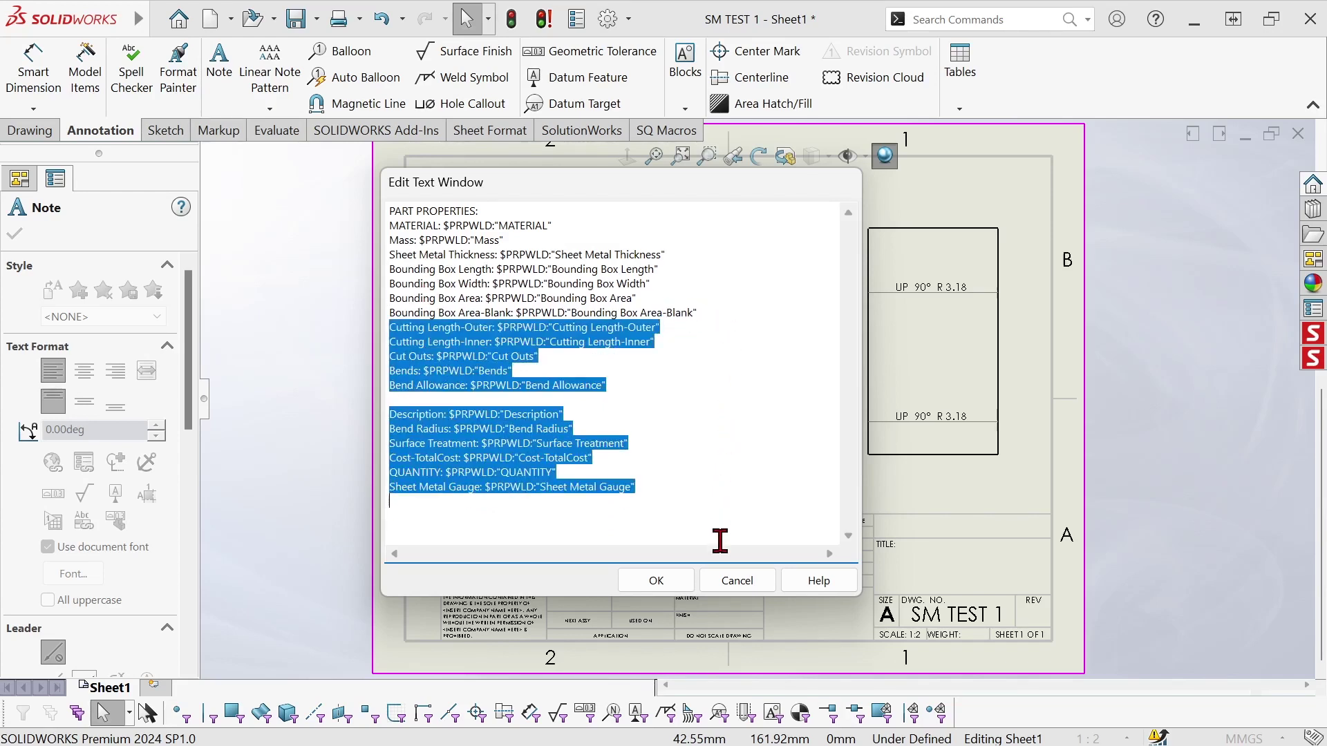
key(Delete)
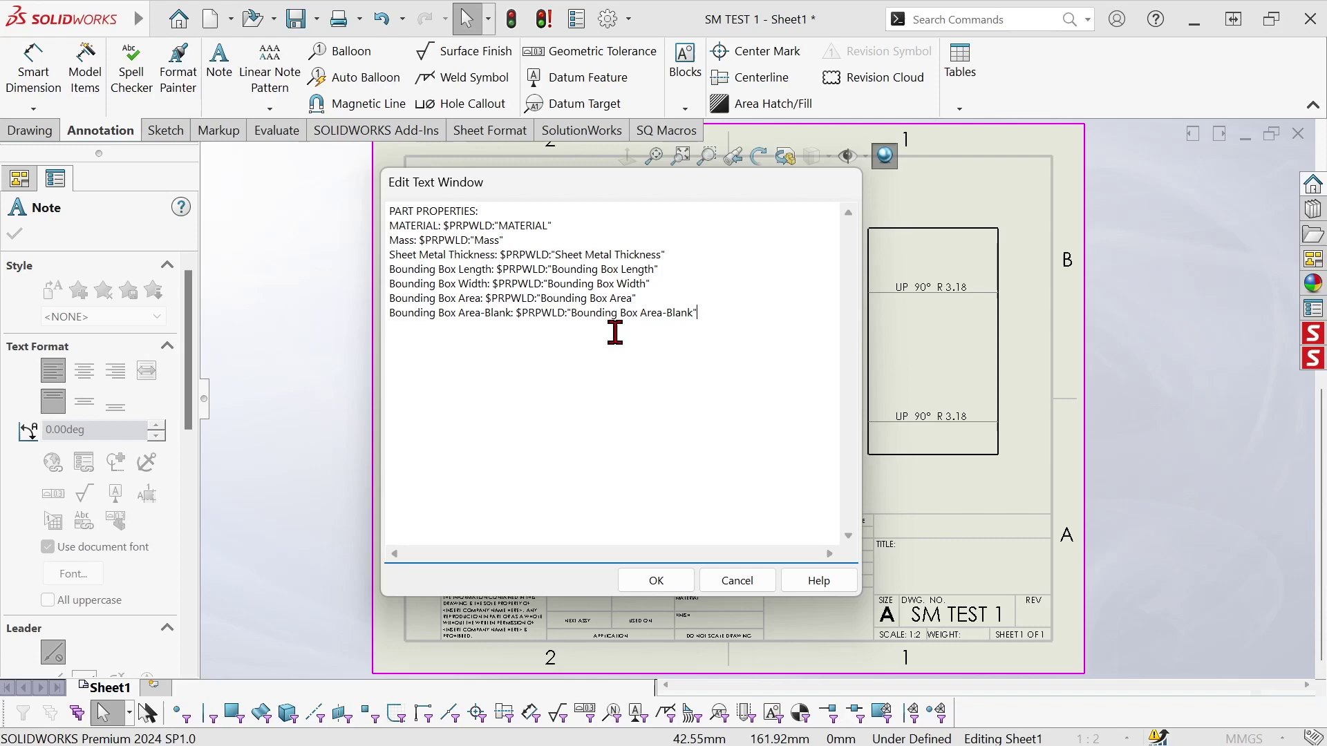
click(655, 580)
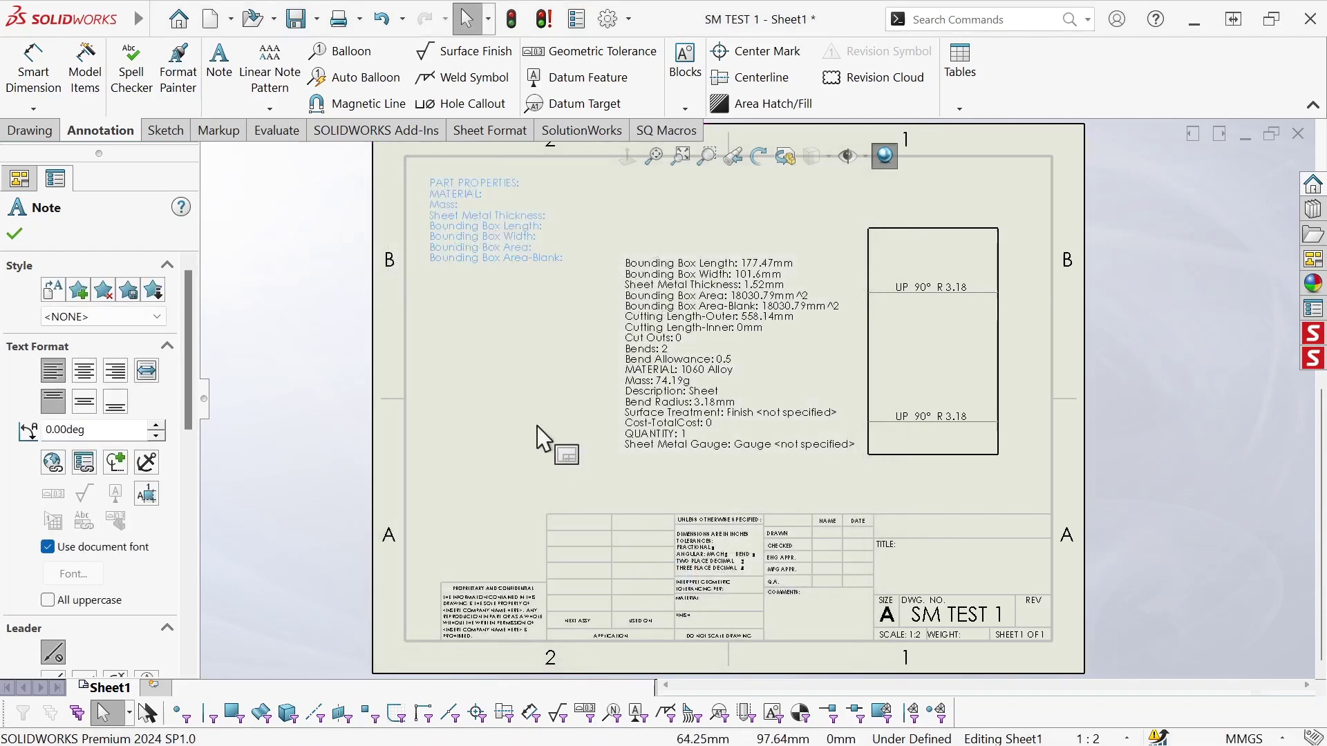
- Exit note editing and deselect the PART PROPERTIES note
key(Escape)
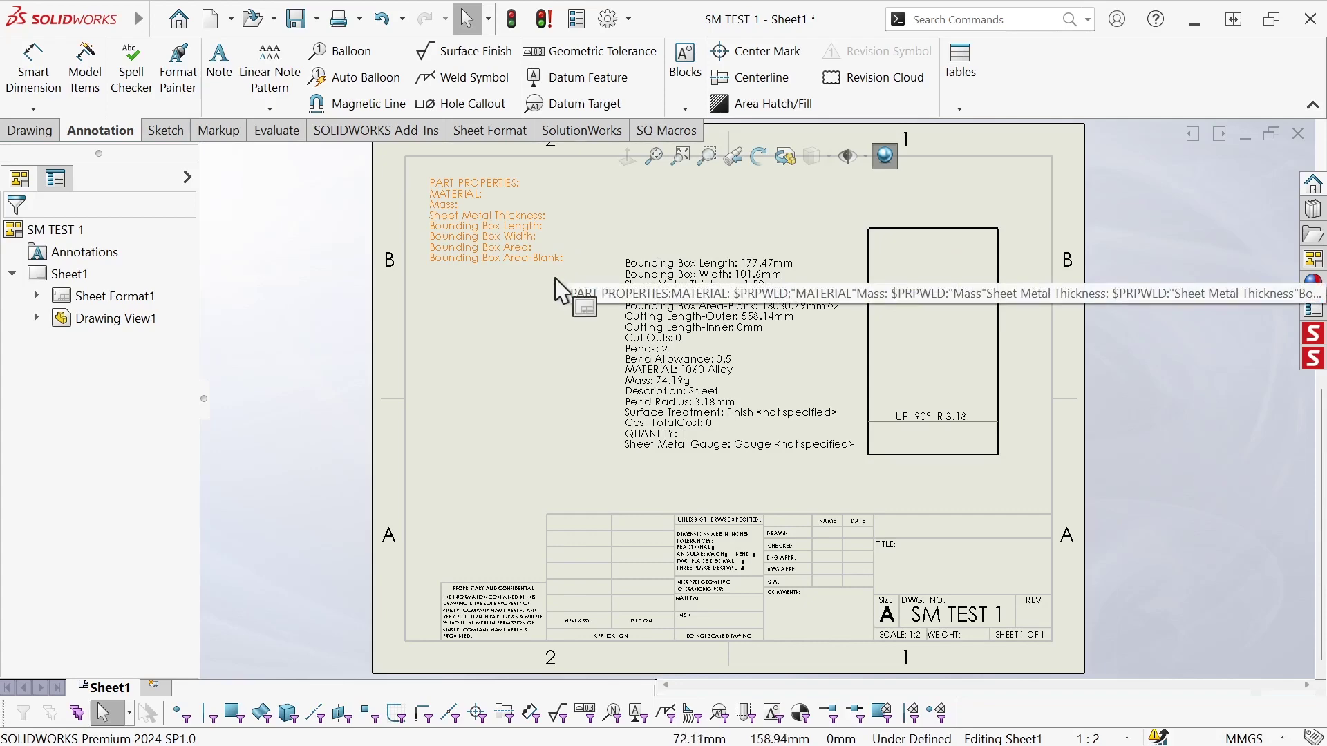
click(529, 304)
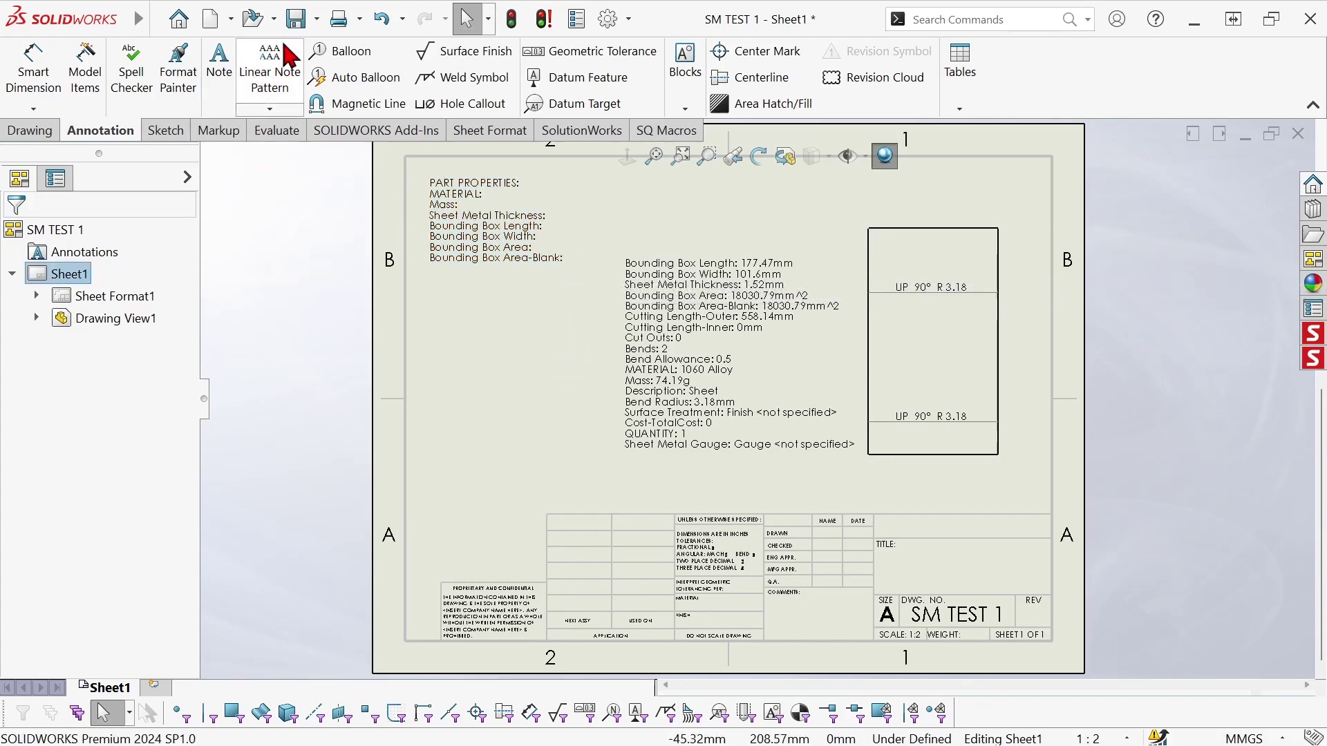
- Save as Drawing Templates (*.drwdot) over SM TEST.DRWDOT in Training Templates, confirming the replacement
click(154, 20)
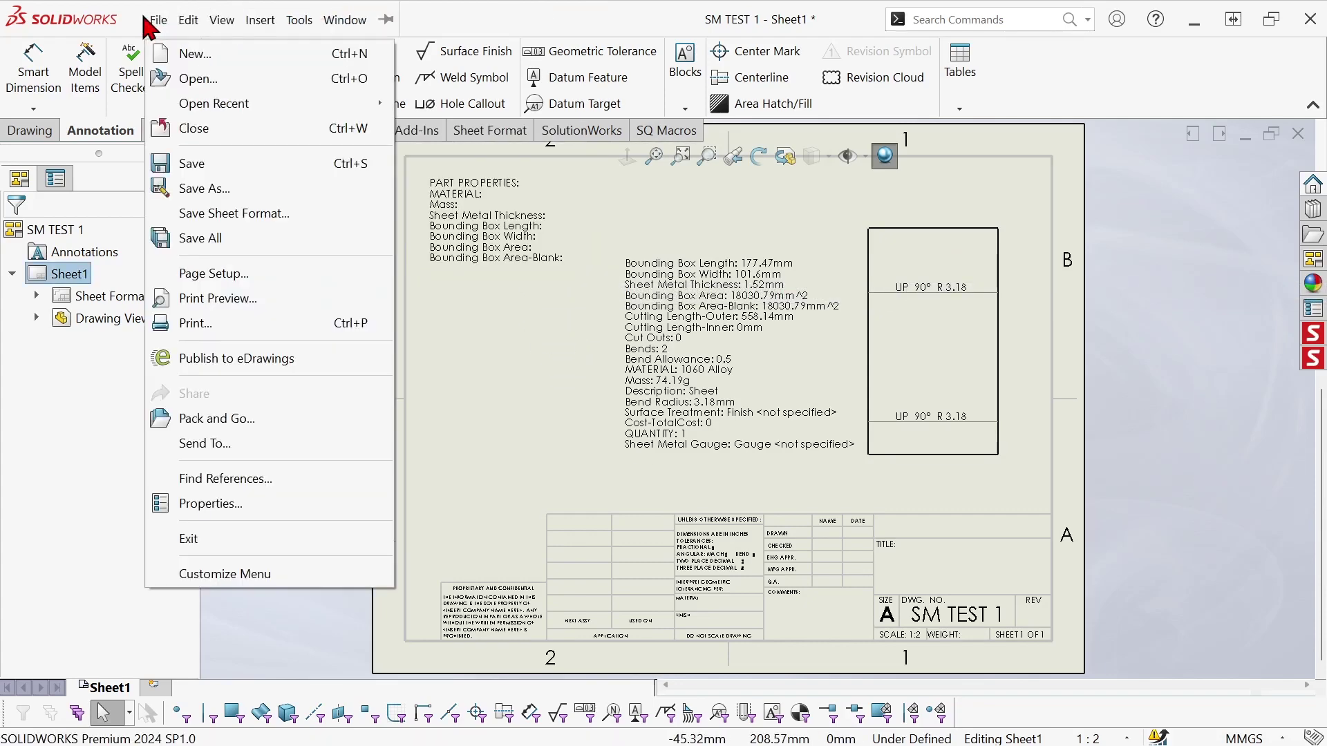
click(208, 189)
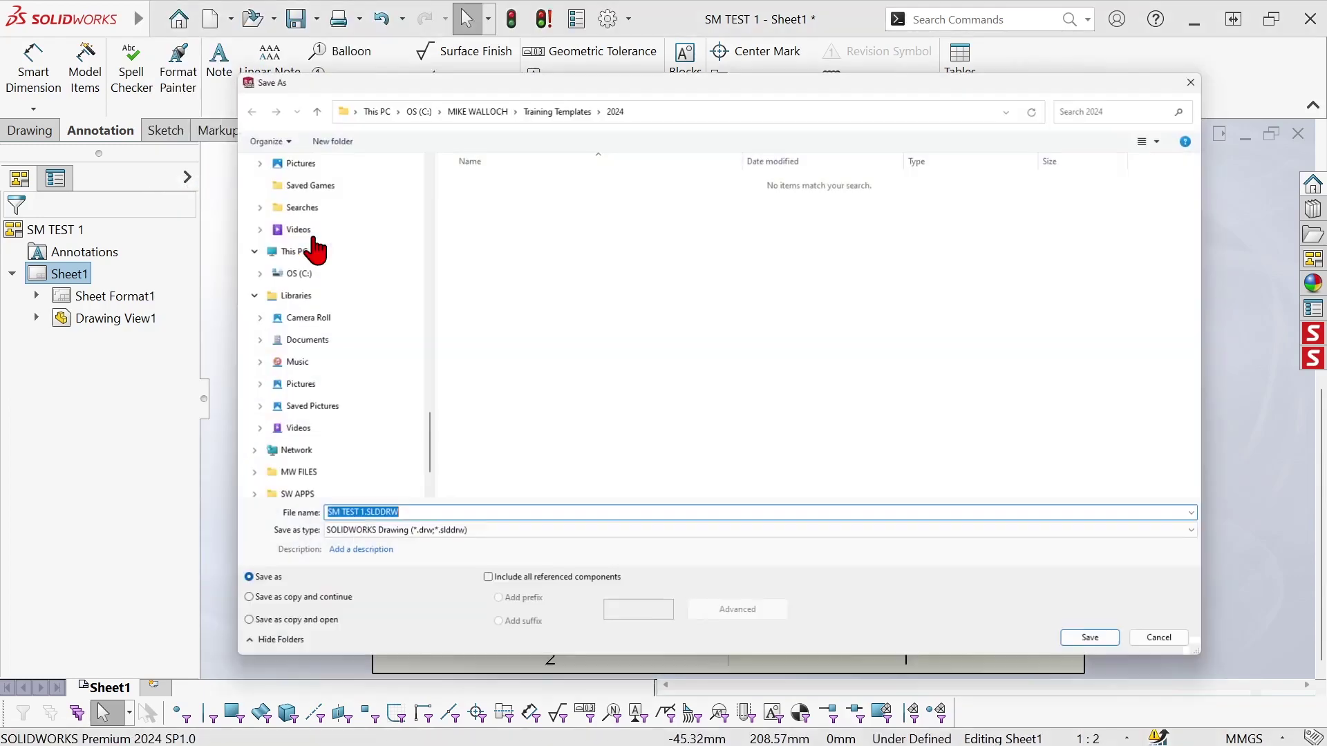
click(402, 534)
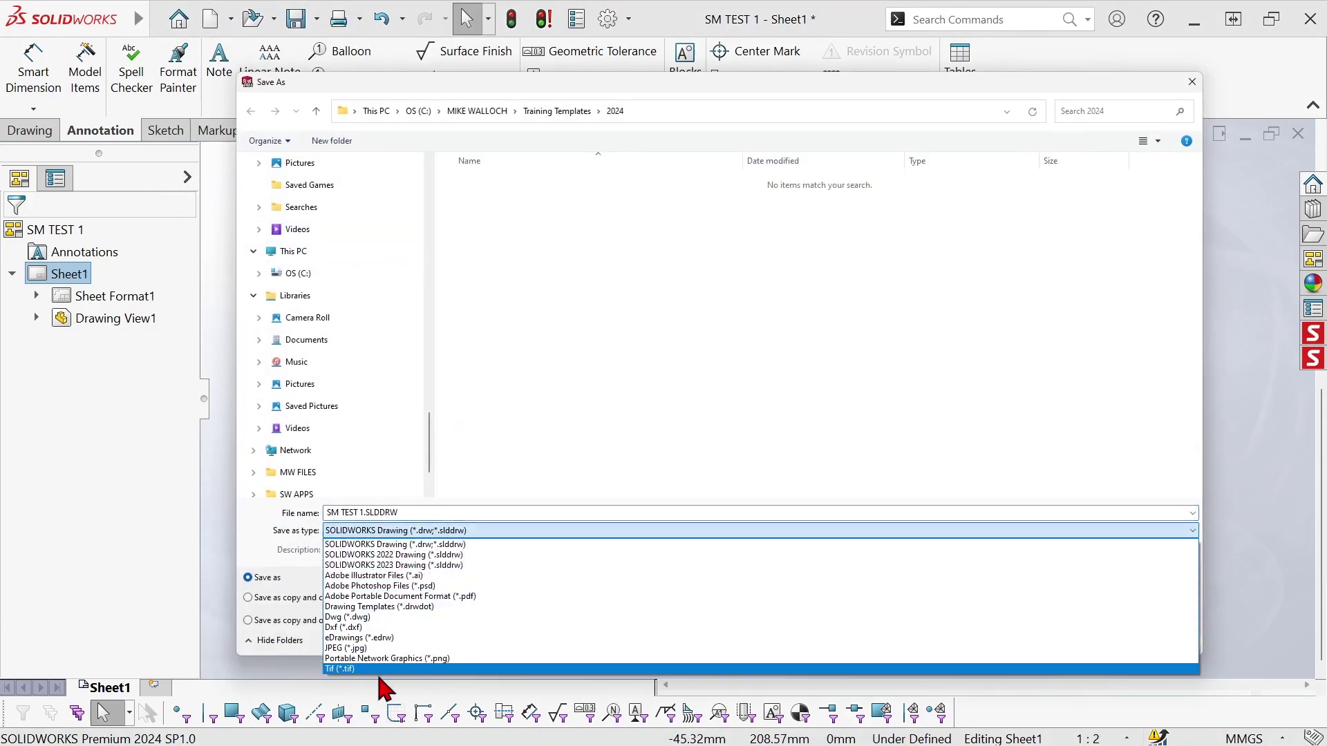
click(407, 607)
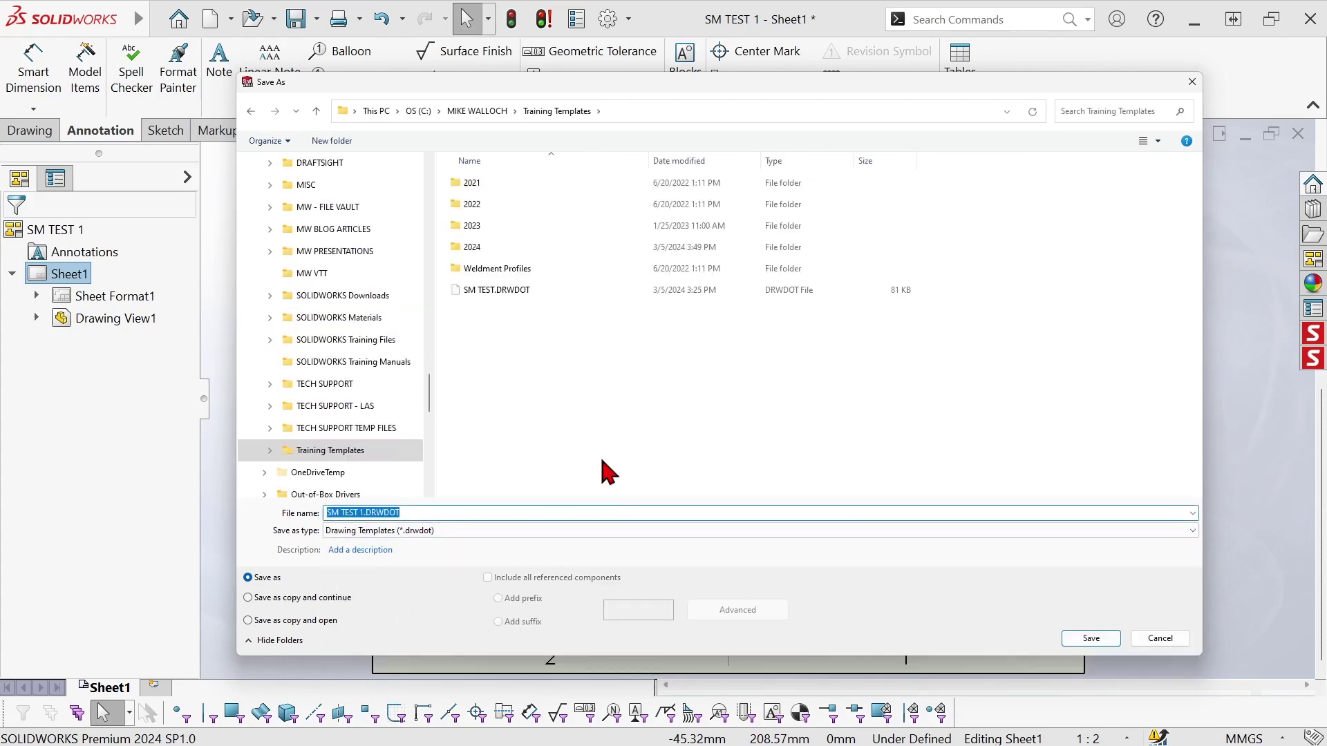
click(461, 290)
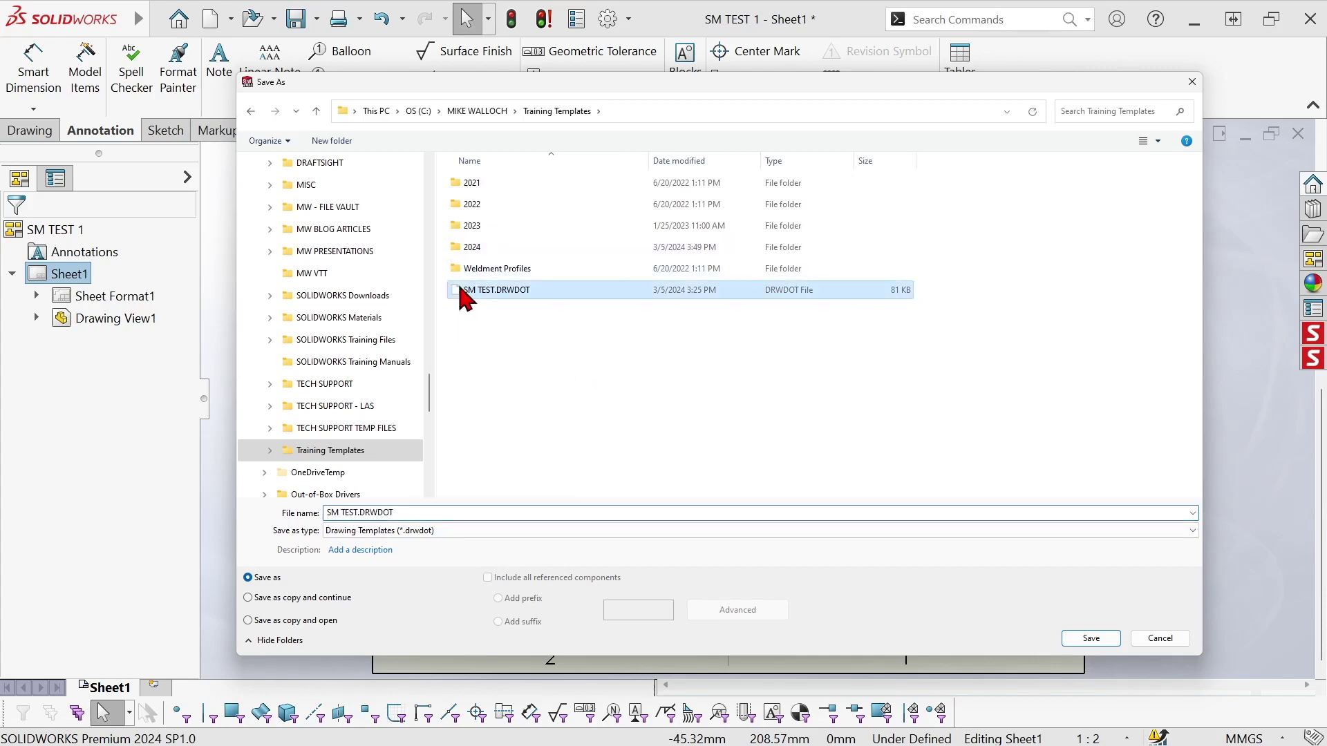
click(1091, 637)
click(696, 380)
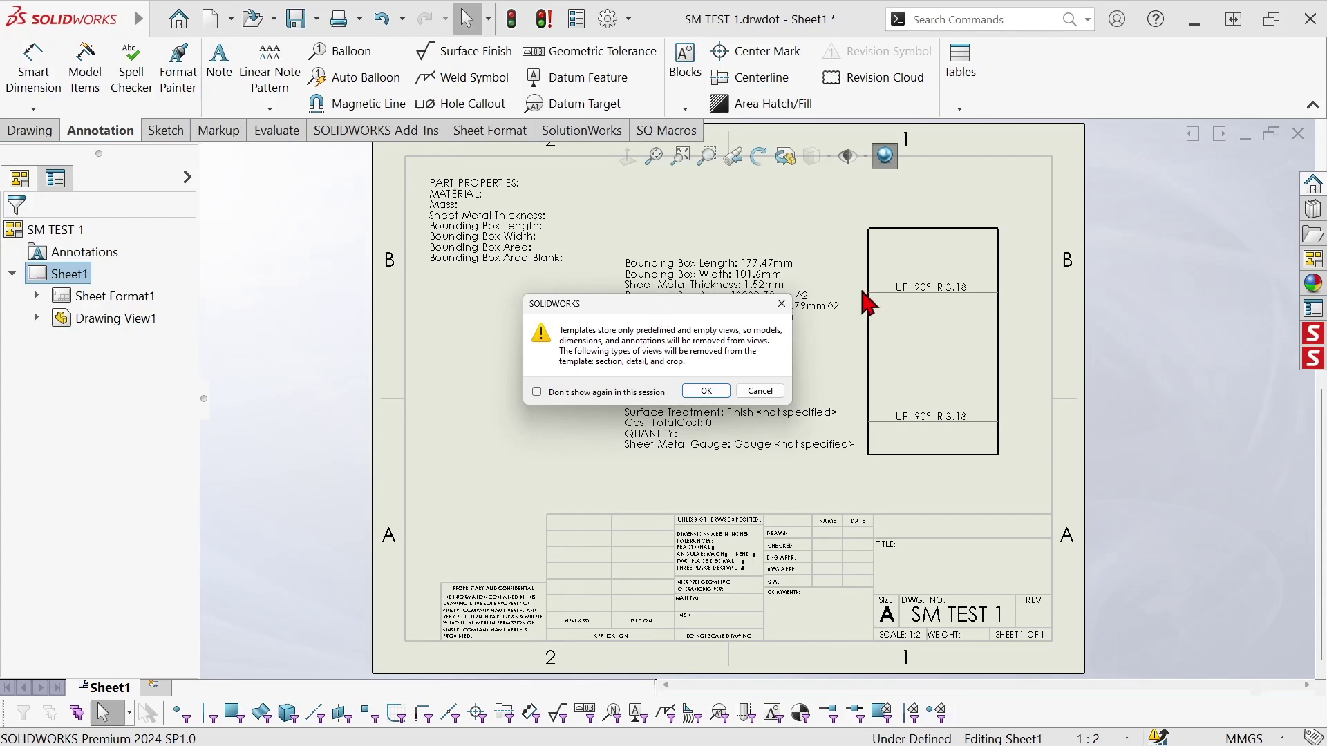
- Accept the template warning and close the template drawing, returning to the SM TEST 1 part
click(708, 391)
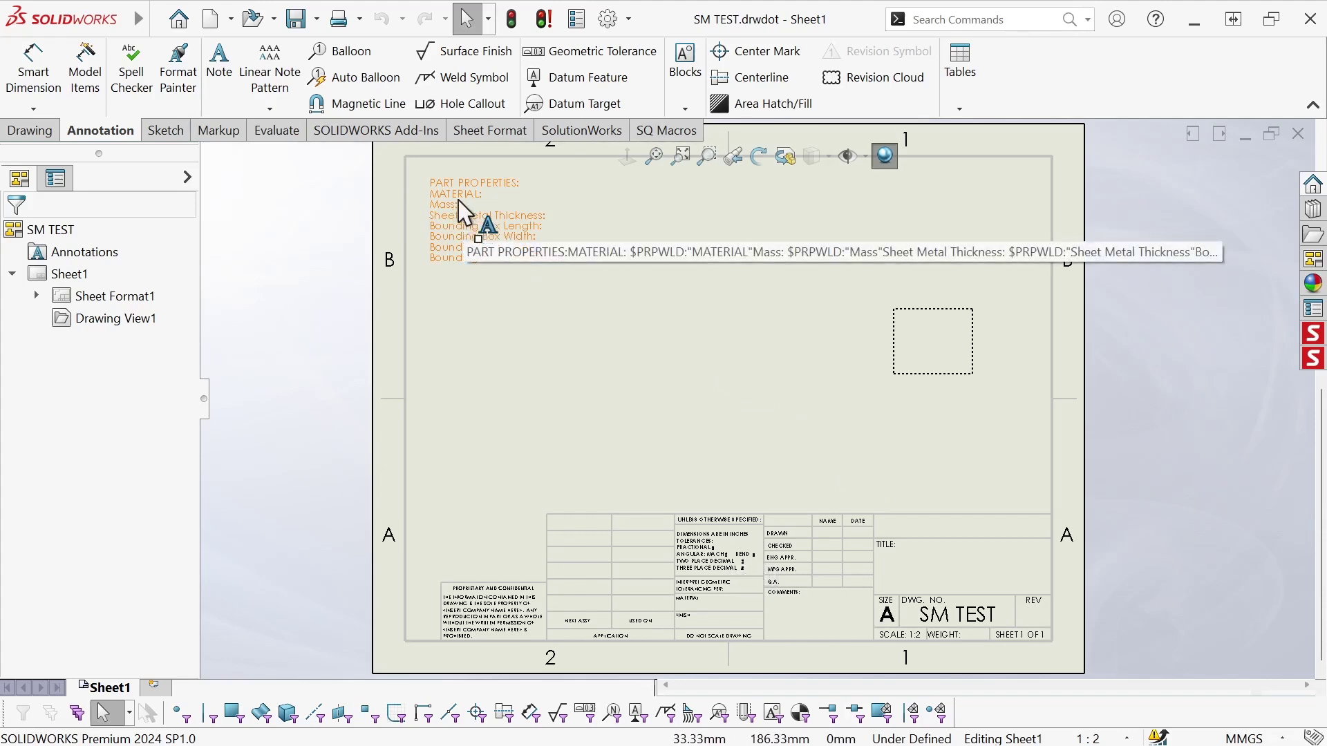
click(755, 408)
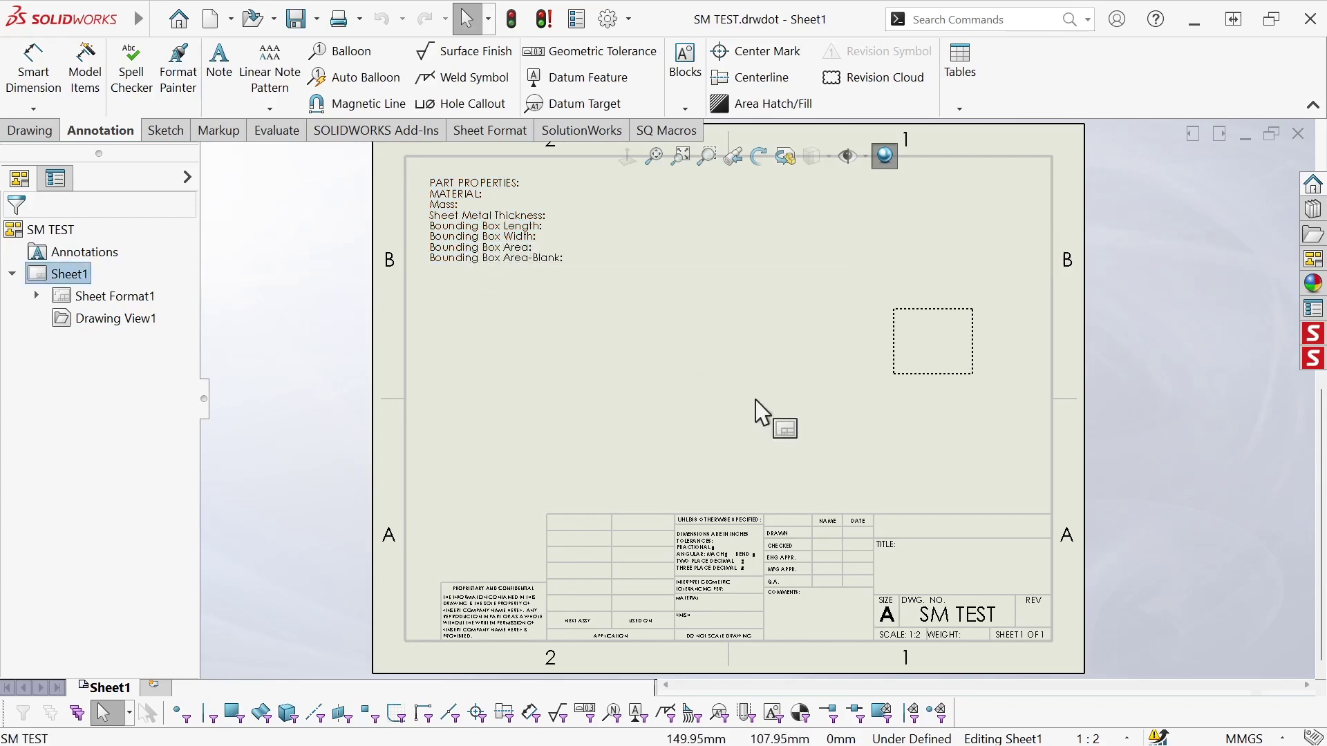
click(1298, 133)
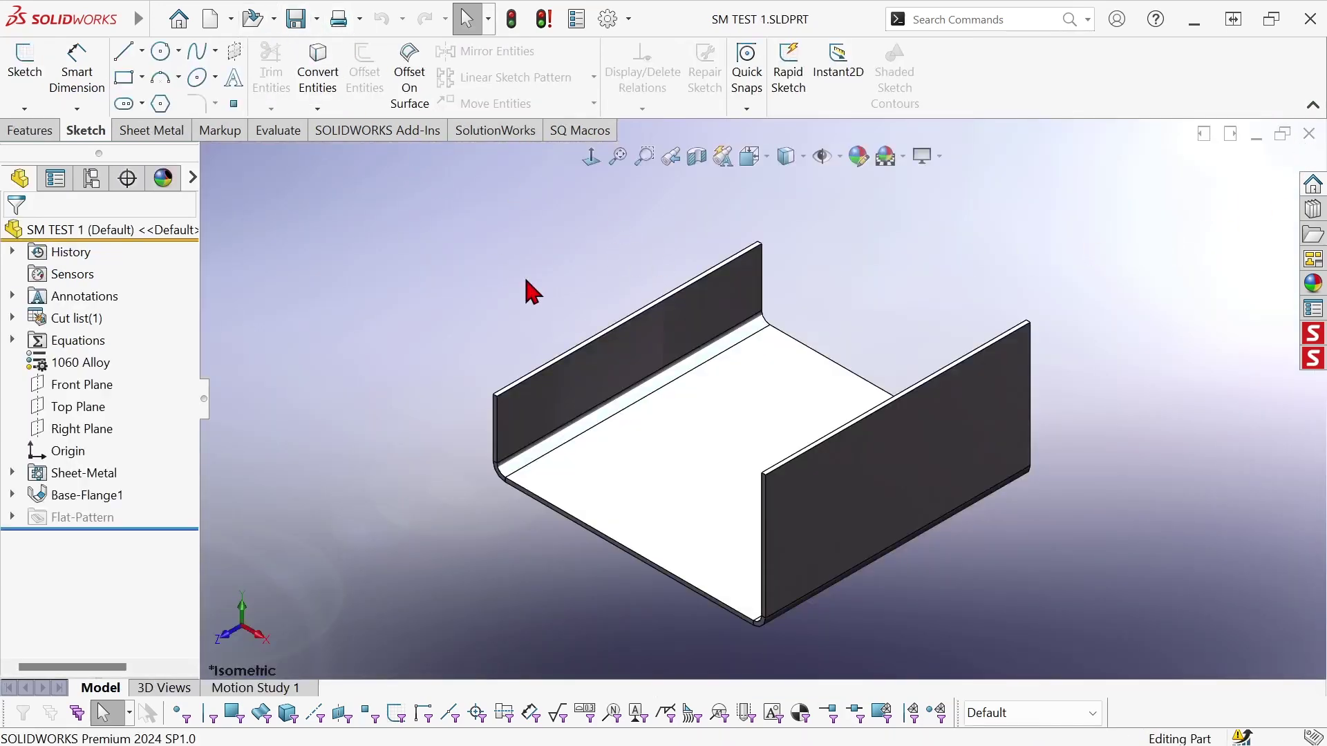
- Switch to SM TEST 3 and make a drawing from it using the SM TEST template
key(ctrl+Tab)
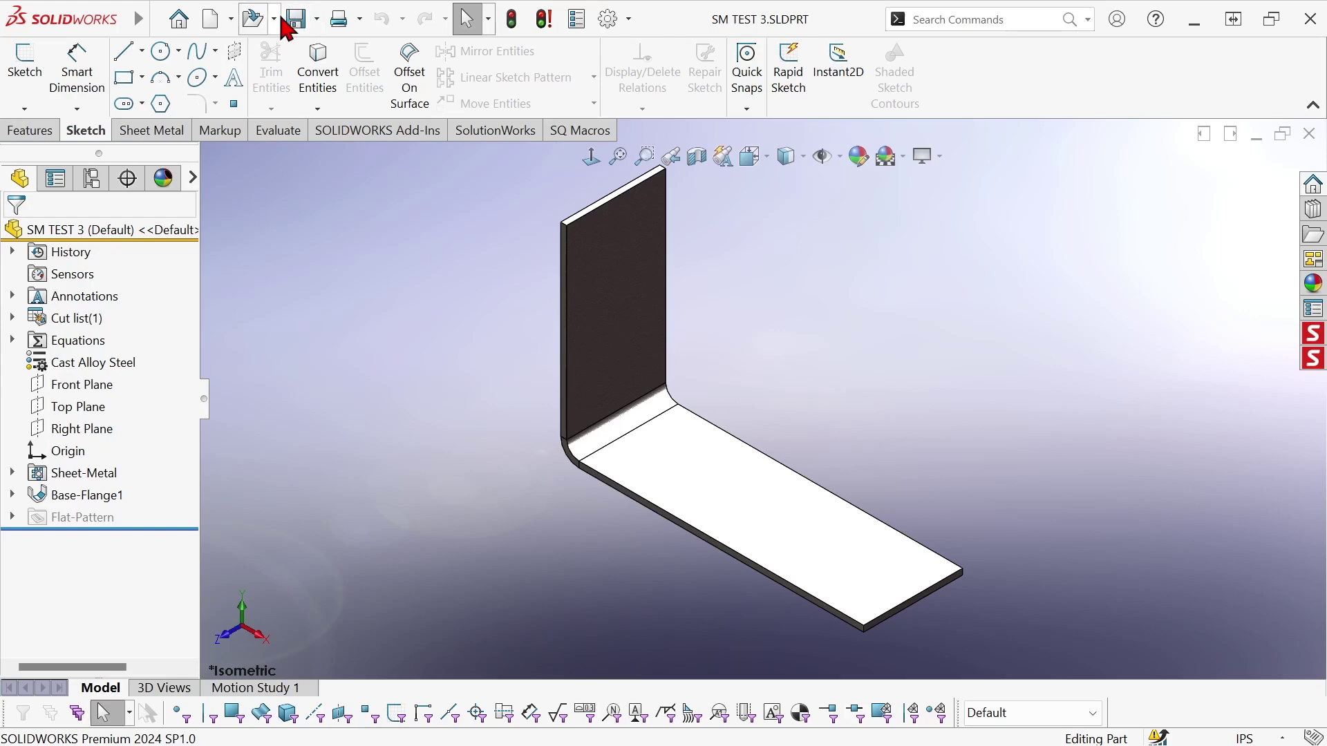
click(231, 19)
click(257, 73)
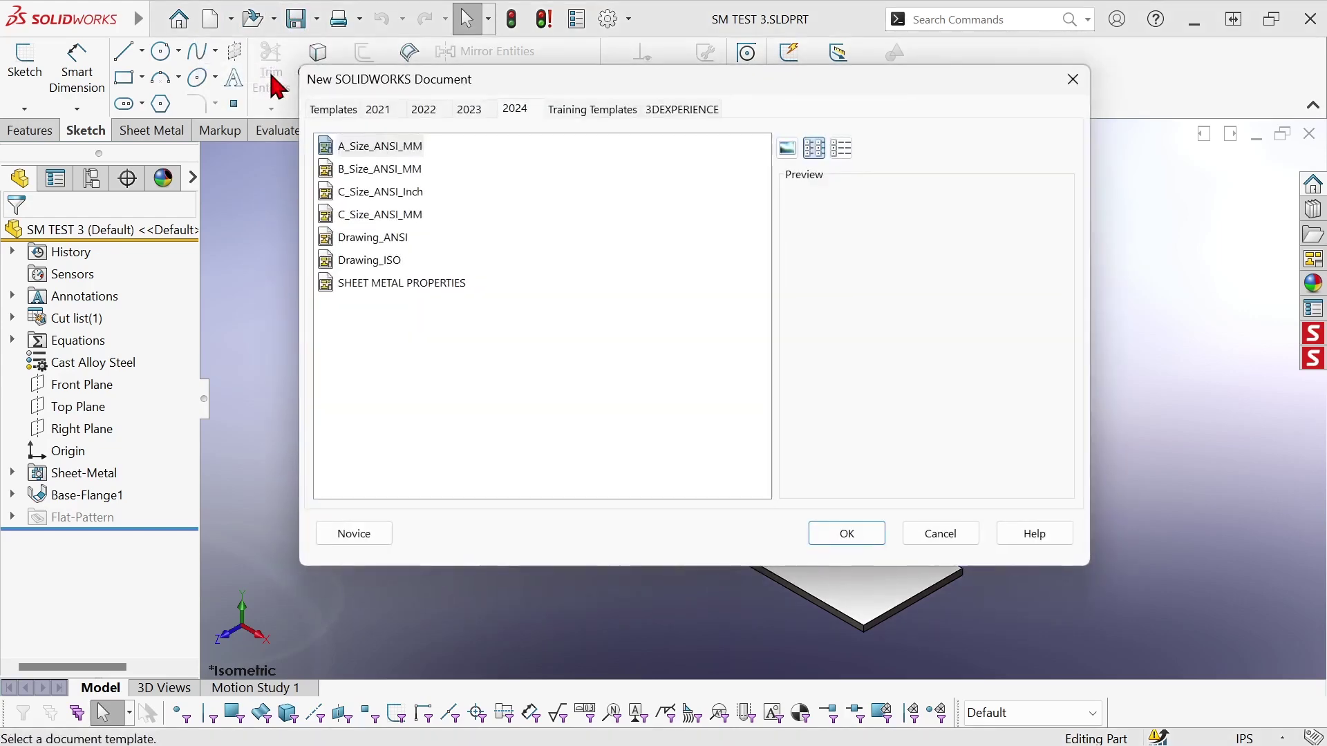
click(598, 112)
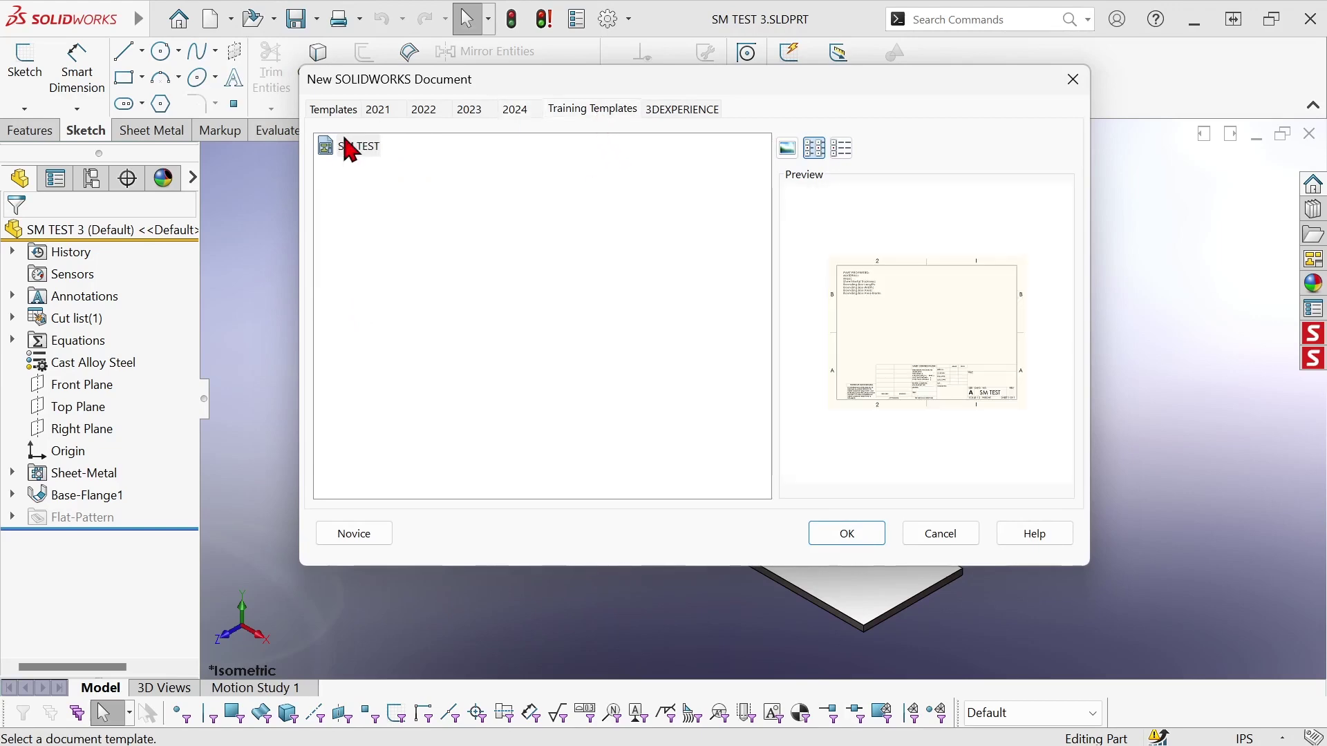
click(350, 157)
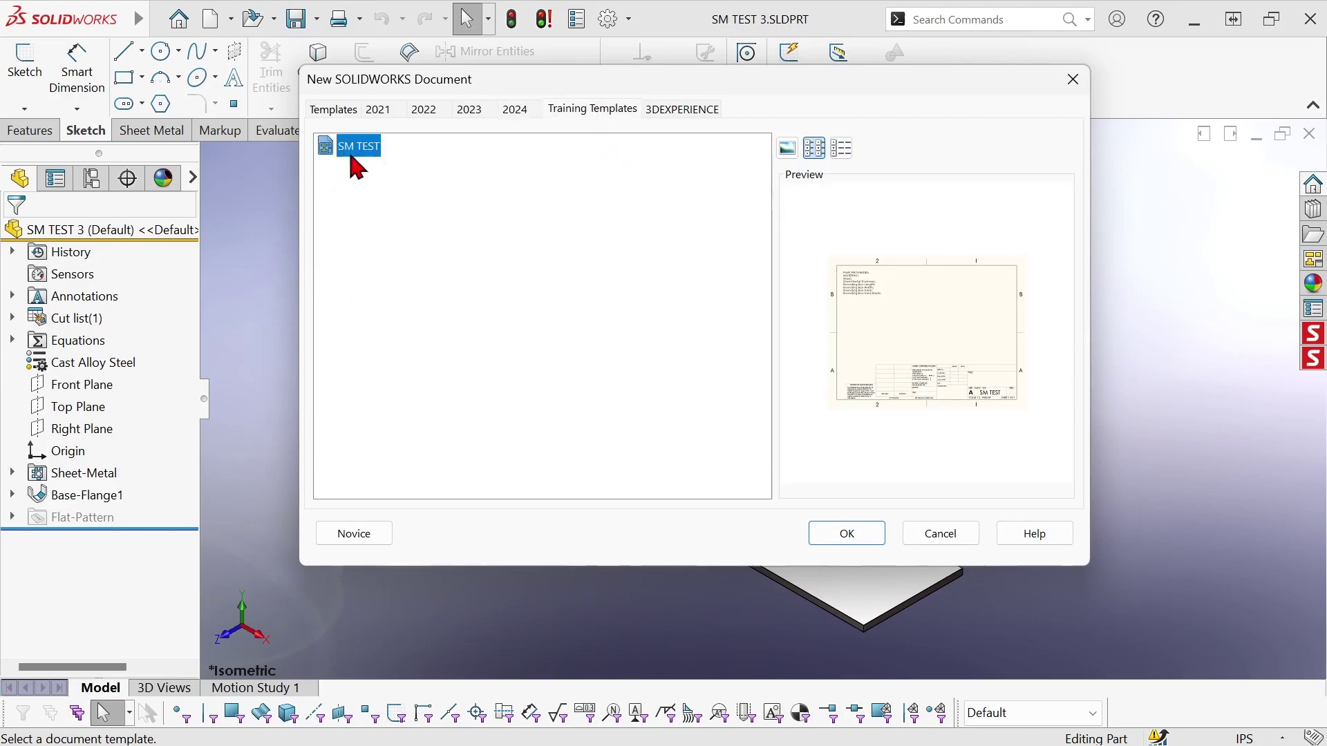
click(848, 536)
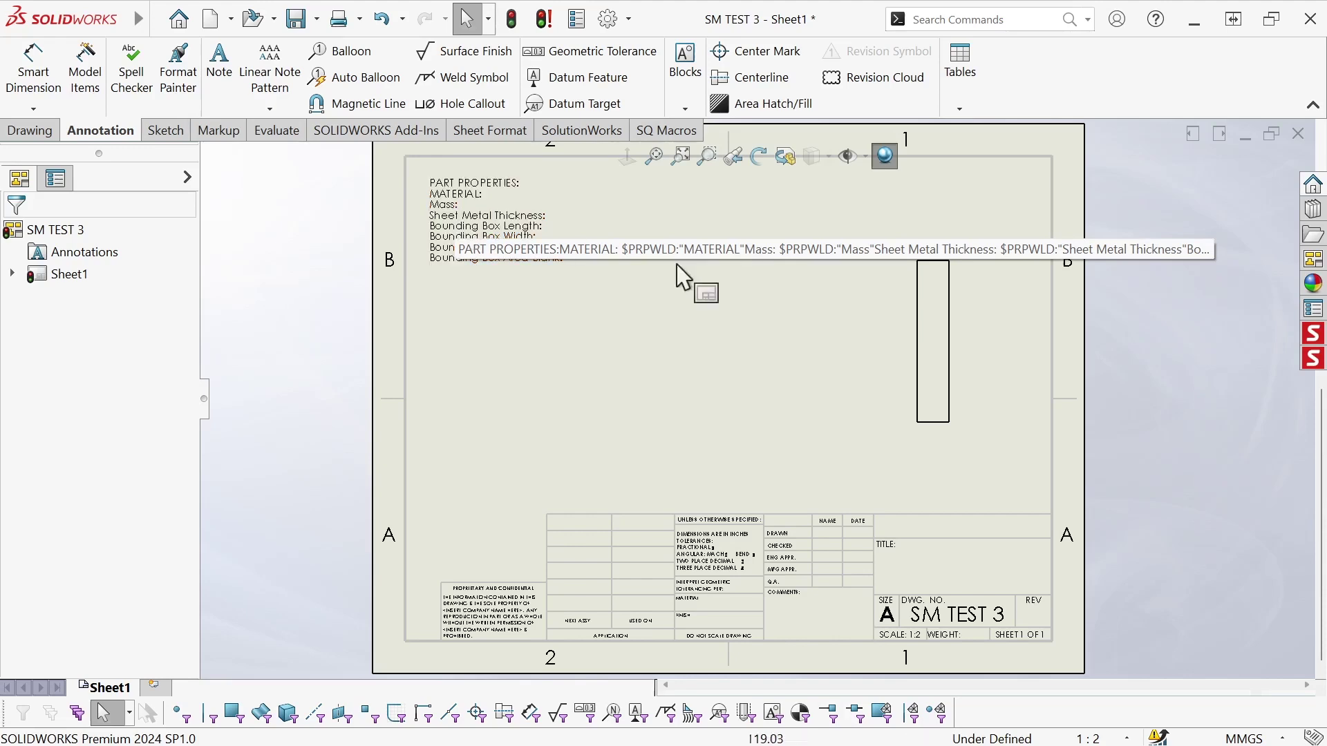
- Cut the PART PROPERTIES note and paste it into the flat pattern view at the top-left
click(474, 228)
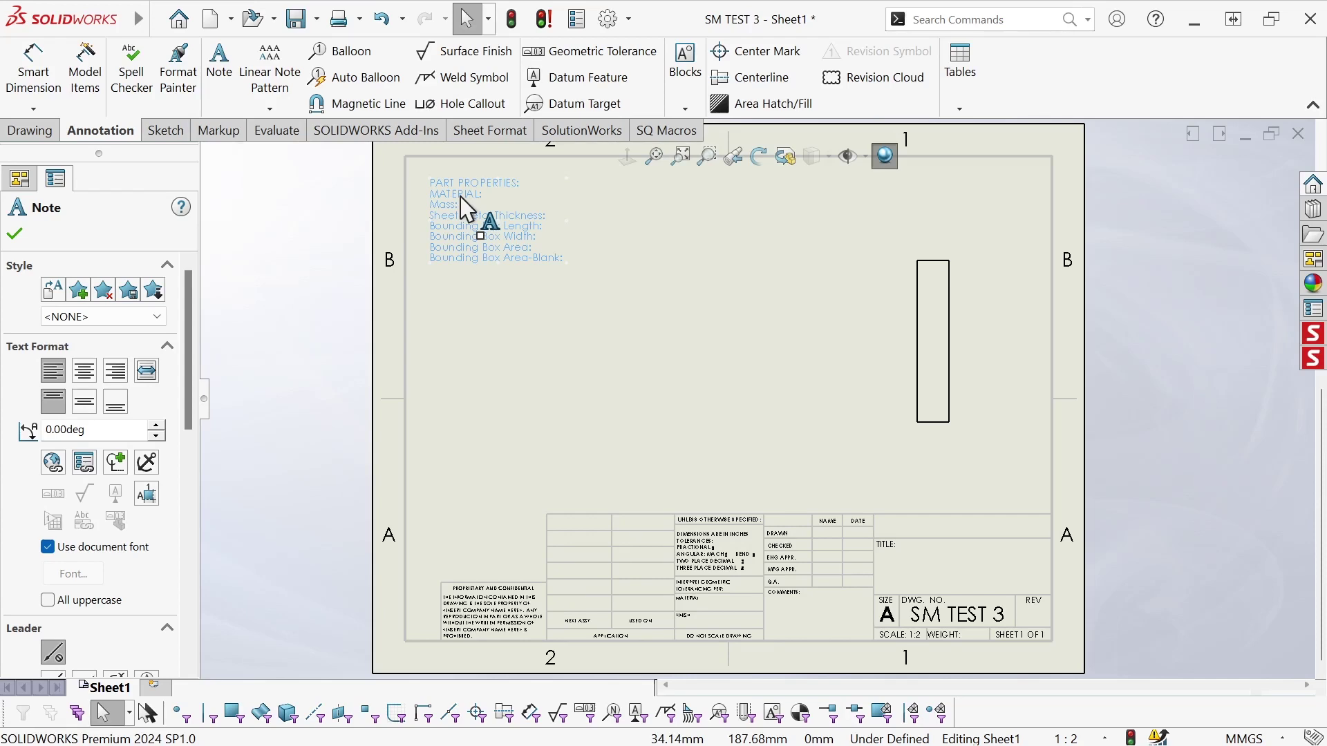
key(Delete)
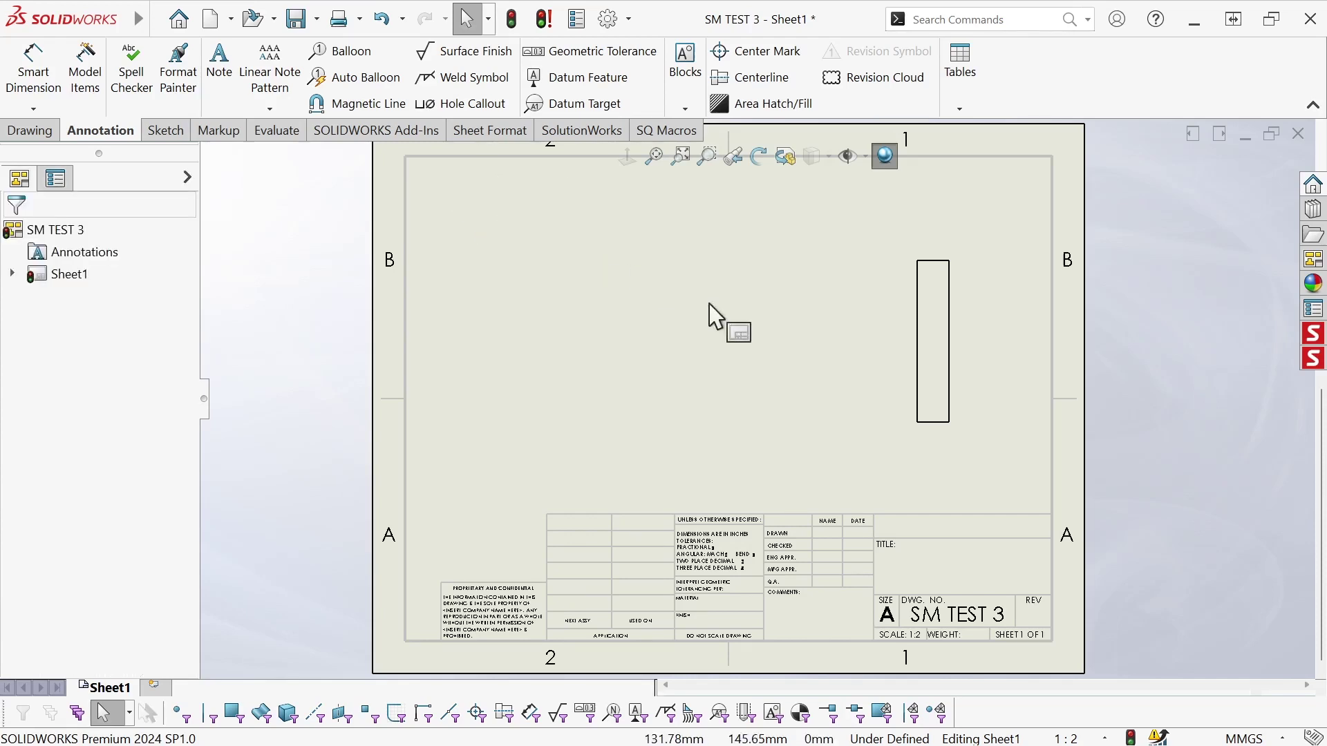
click(937, 300)
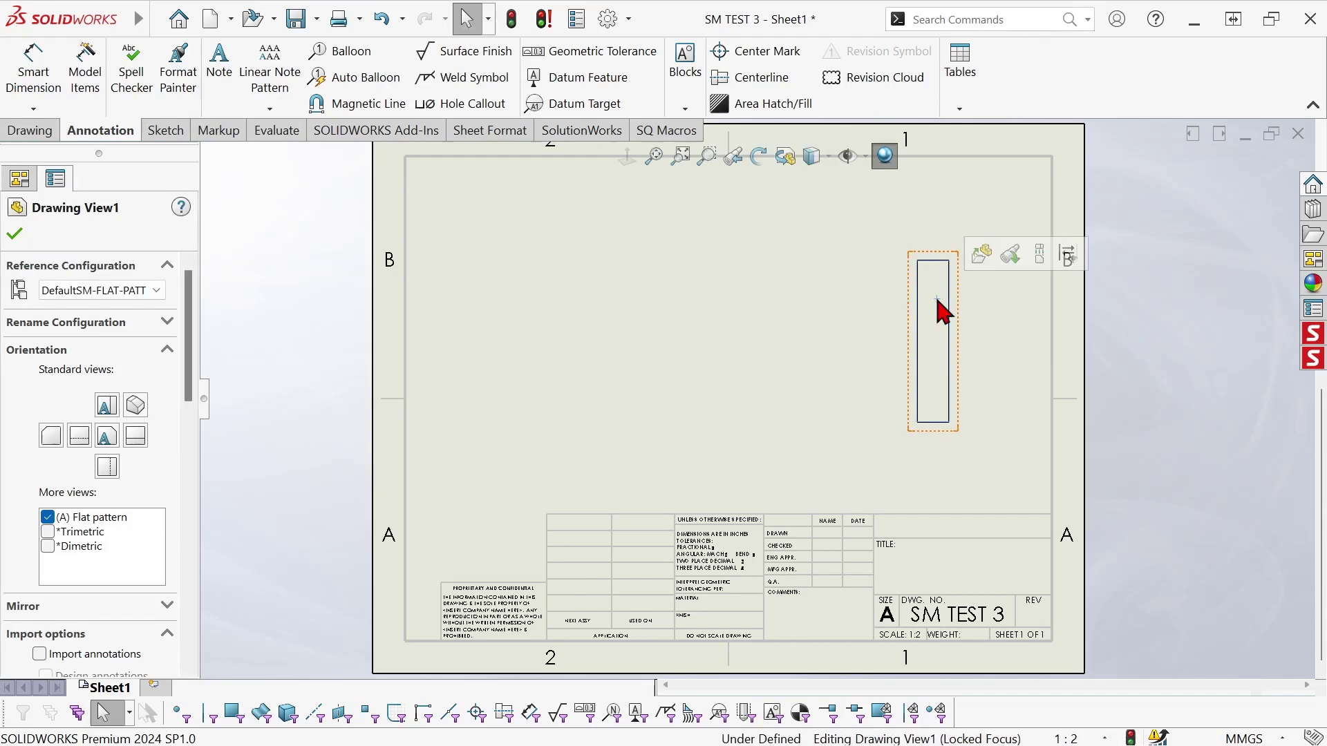
key(ctrl+v)
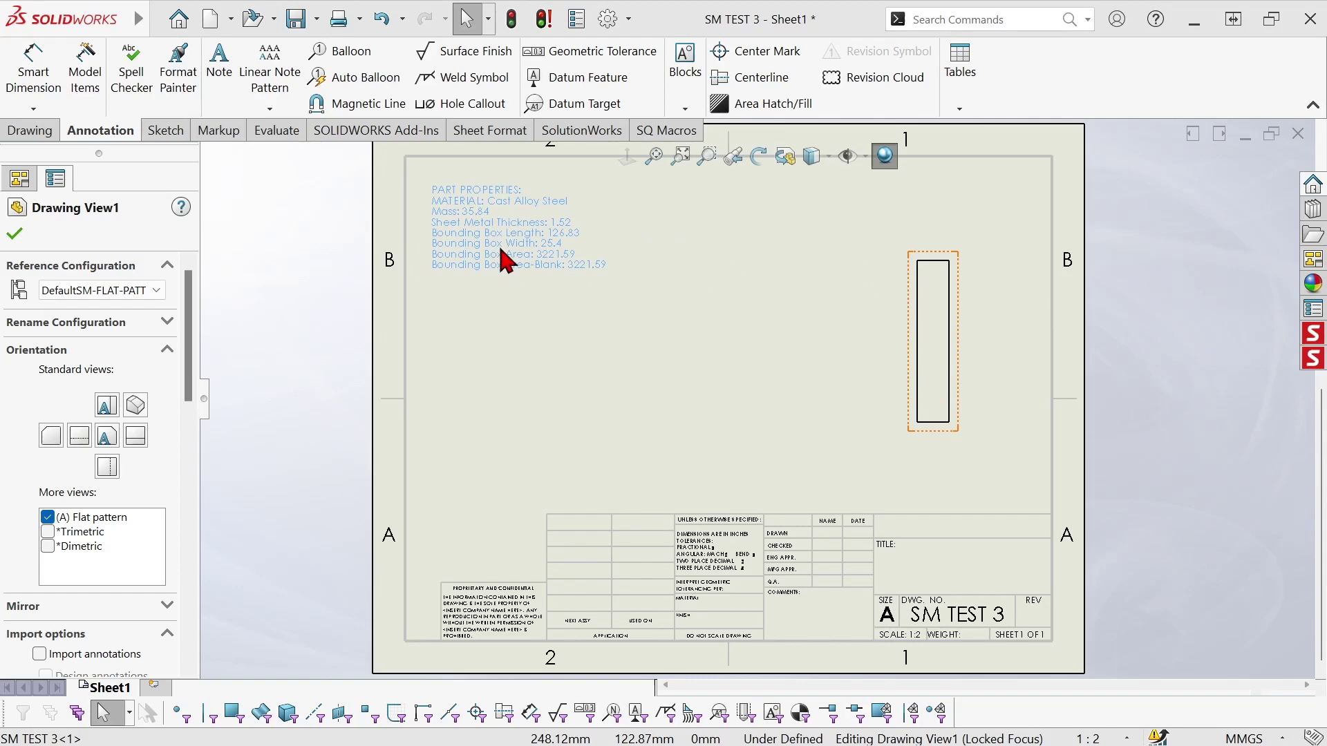
click(505, 261)
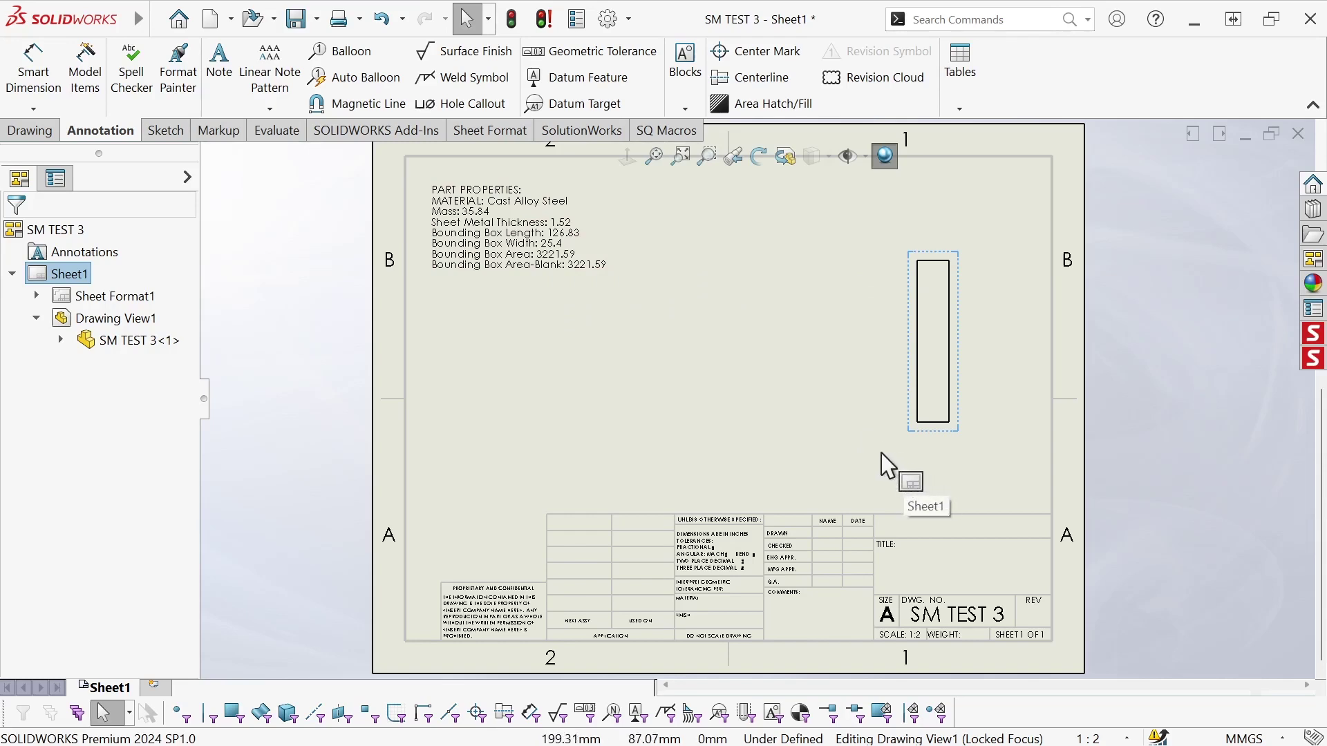
- Change the document units from MMGS to IPS (inch, pound, second)
click(1242, 739)
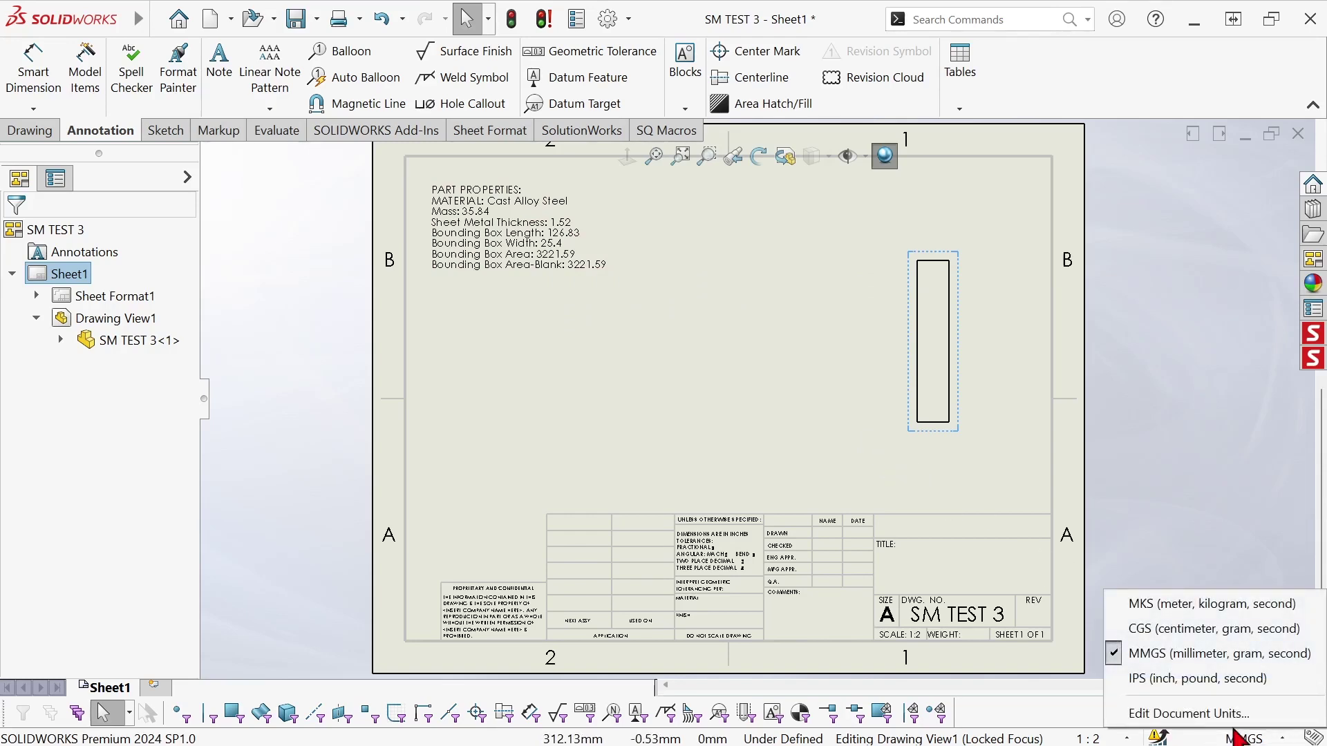
click(1194, 679)
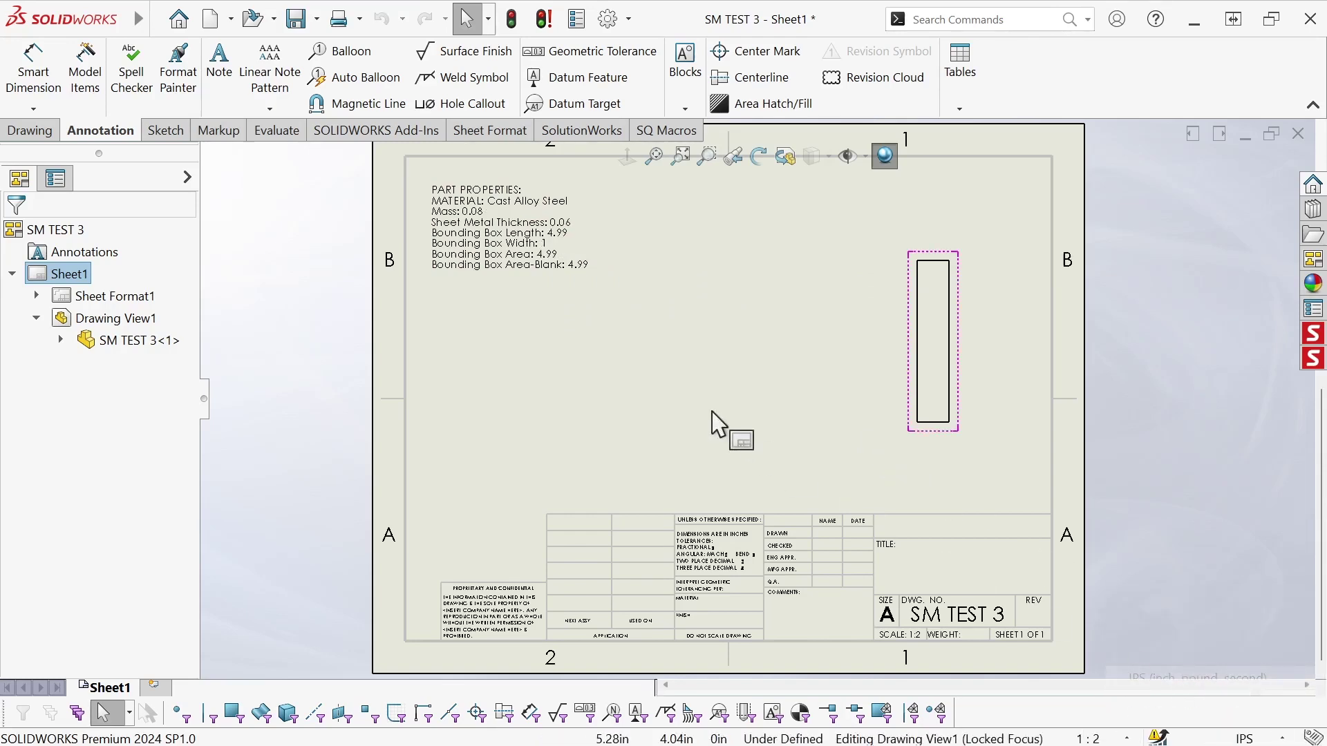